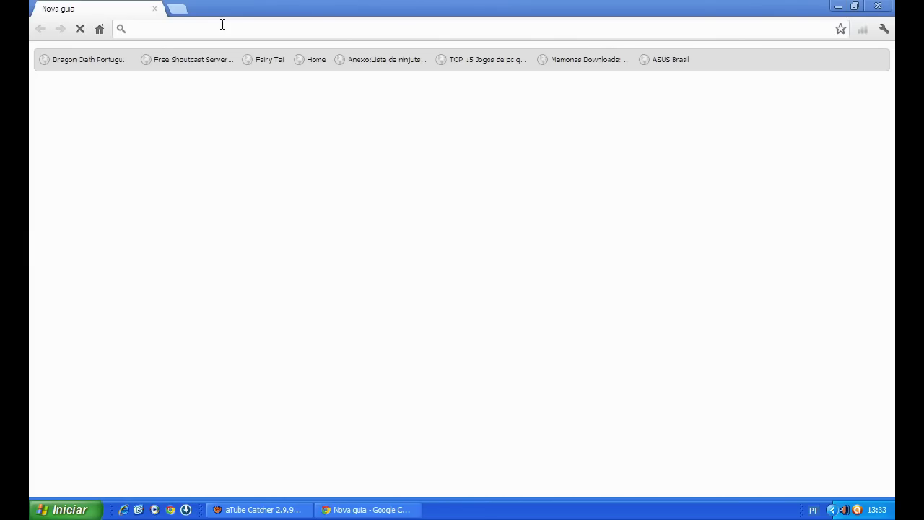
Open the Guild Akatsuke blog at guildakatsuke.blogspot.com.
text(guidakatsuke.blogspot.com)
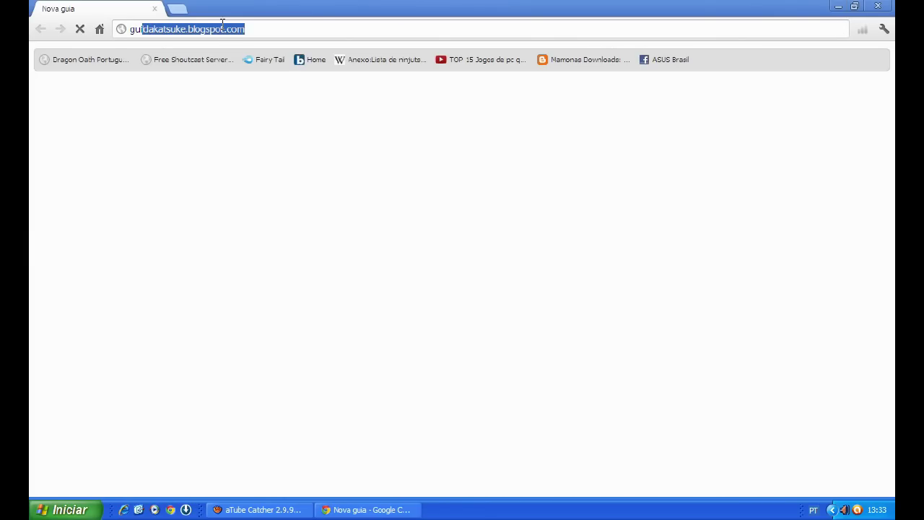
key(Return)
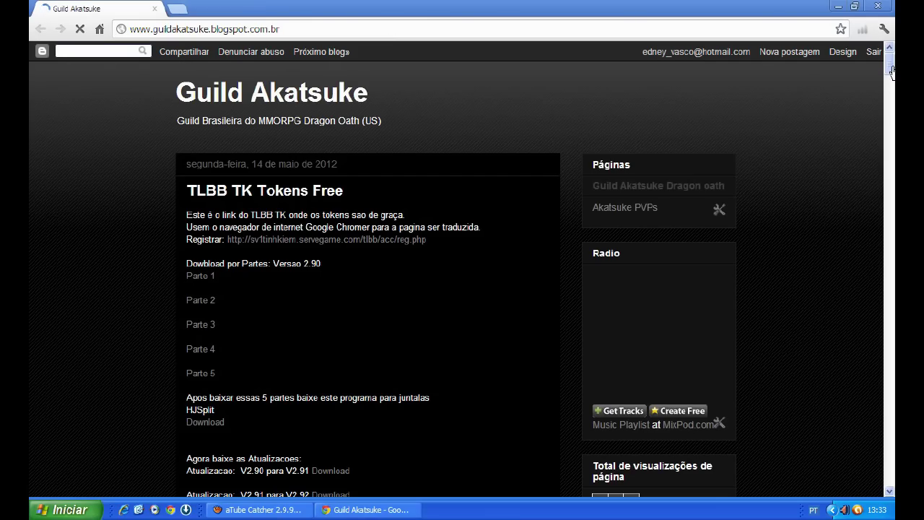
Review the TLBB TK Tokens Free post, including its five part links, the HJSplit download, the update links and the installation instructions.
drag(892, 77, 892, 78)
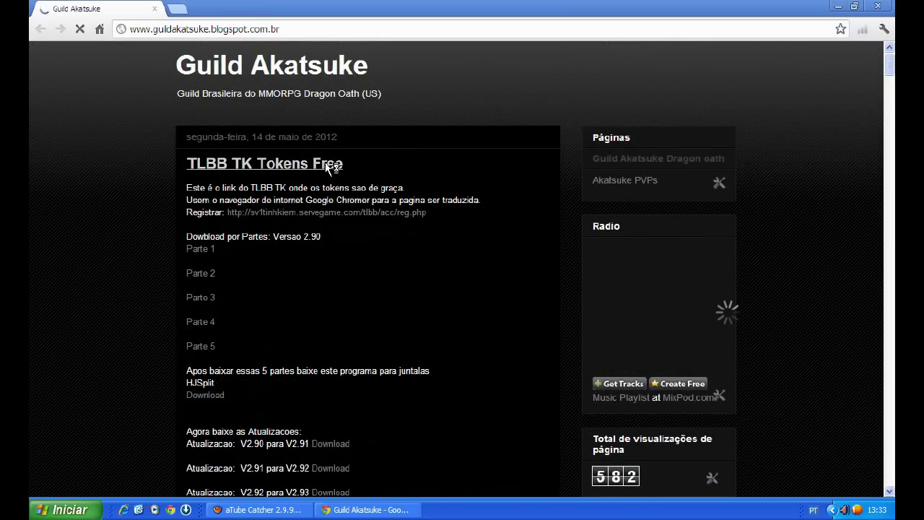
scroll(470, 292, down, 2)
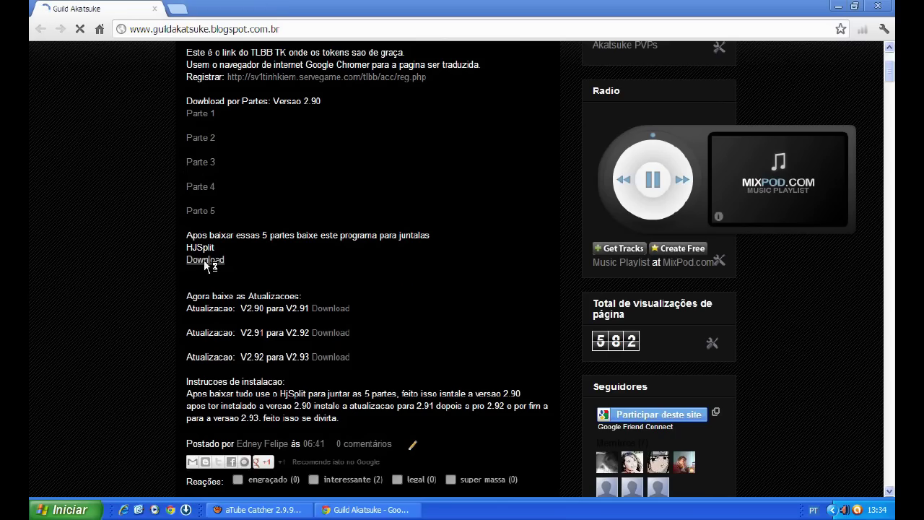
scroll(339, 184, down, 2)
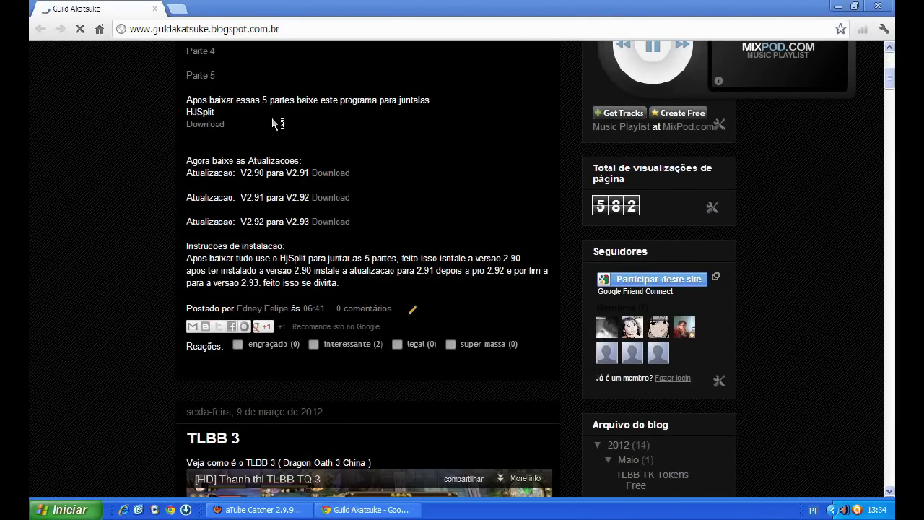
scroll(306, 92, up, 2)
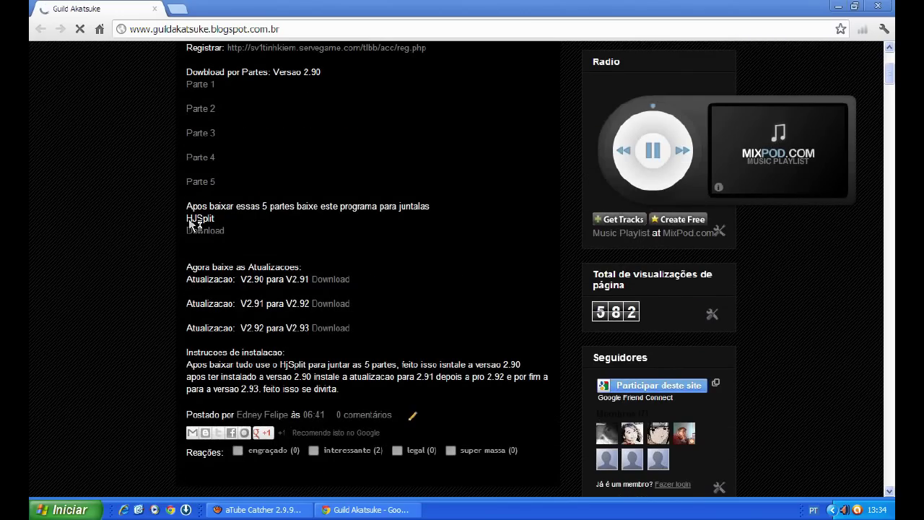
scroll(315, 225, down, 3)
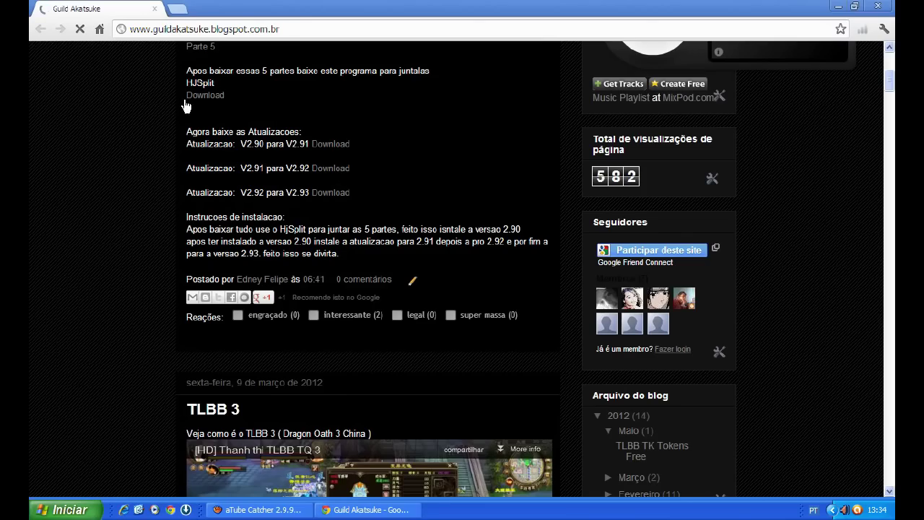
click(77, 29)
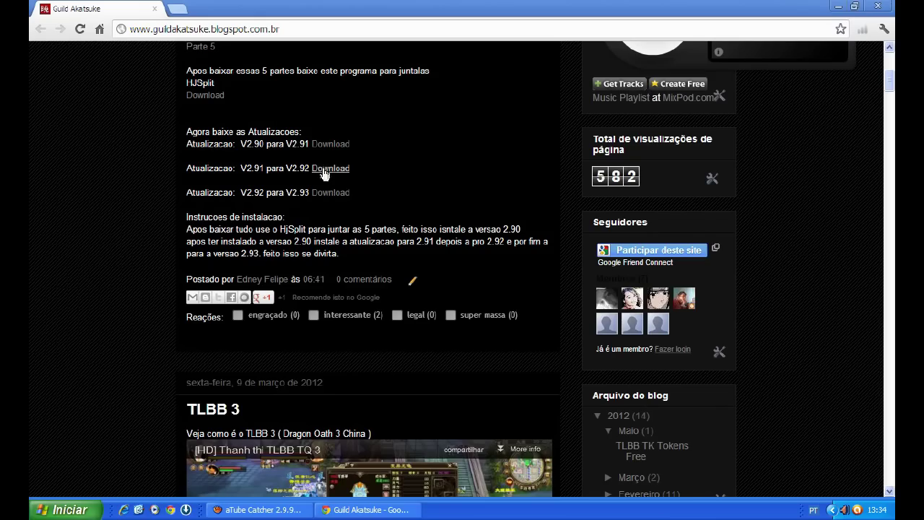
click(332, 169)
scroll(482, 195, down, 1)
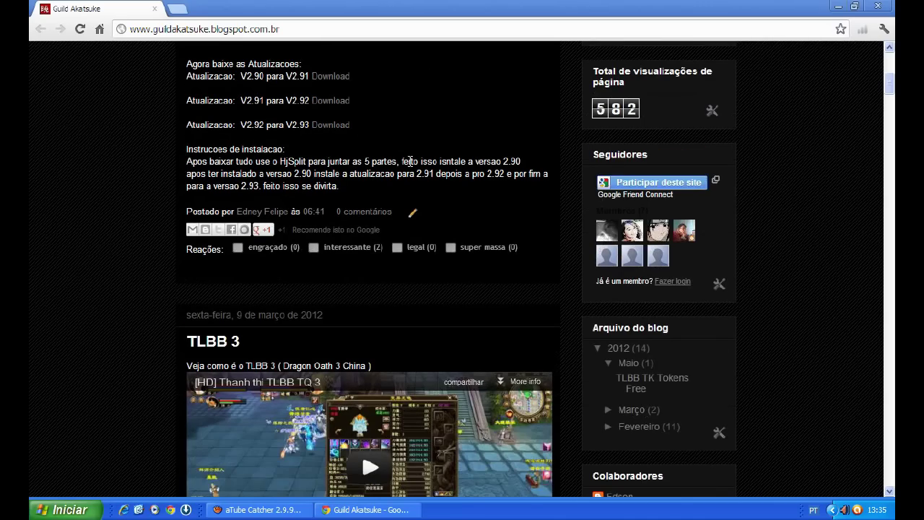
scroll(484, 196, up, 3)
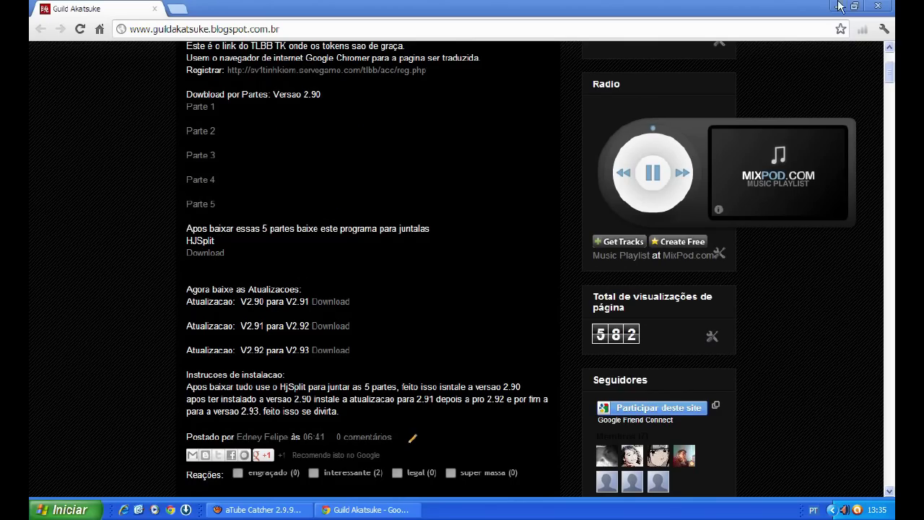
Leave the browser and look over the downloaded TLBBTK parts and patches in the Downloads folder of Meus documentos.
click(877, 7)
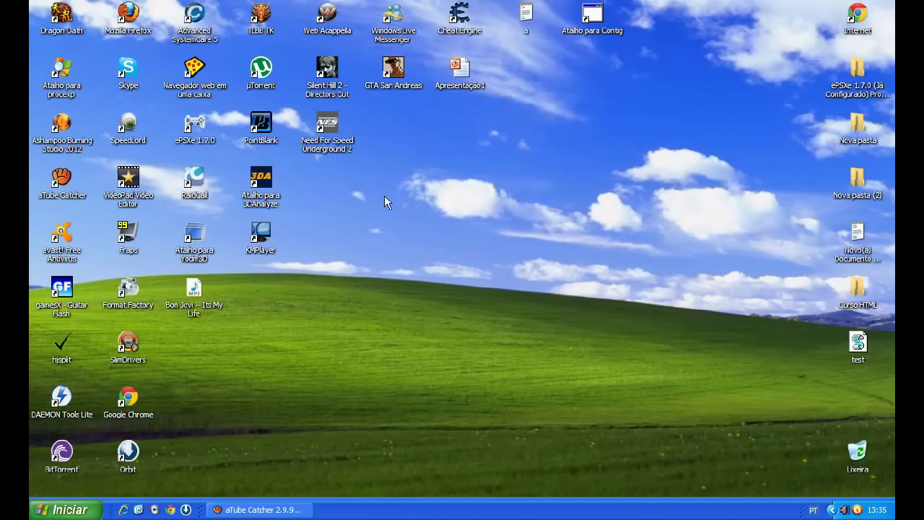
click(72, 510)
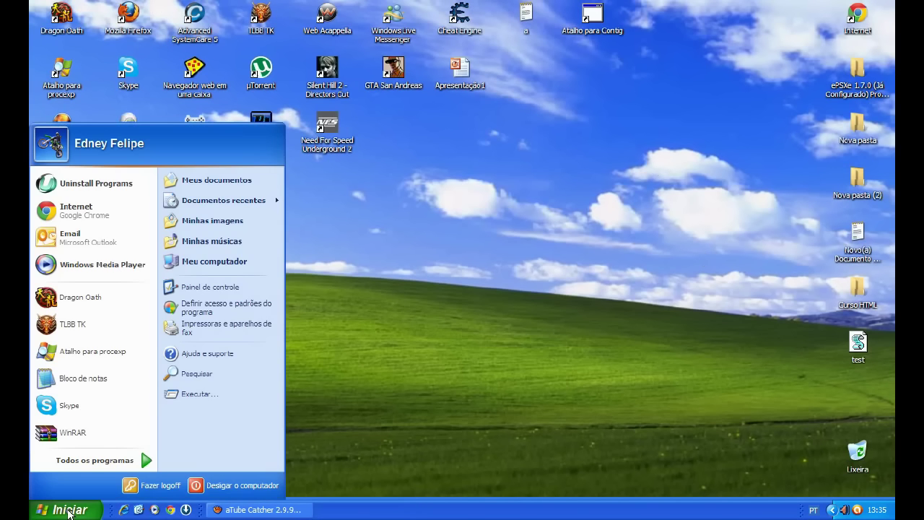
click(213, 180)
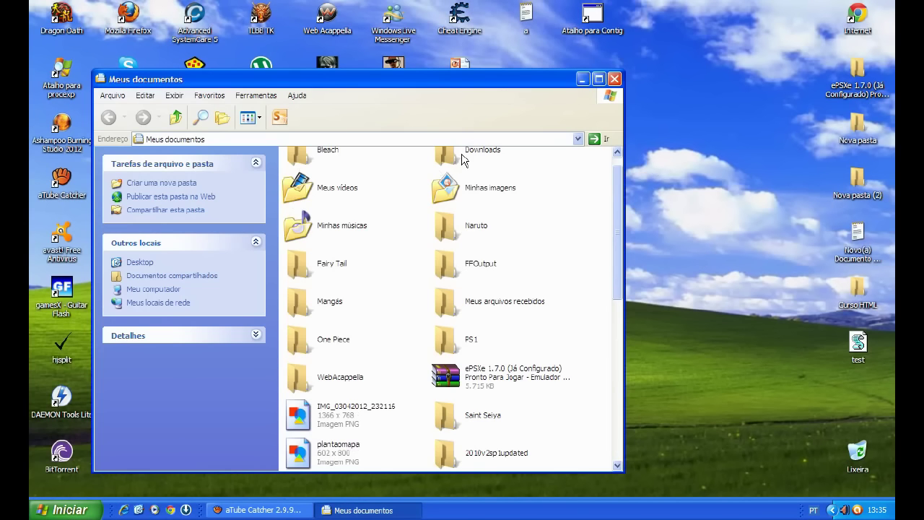
click(462, 156)
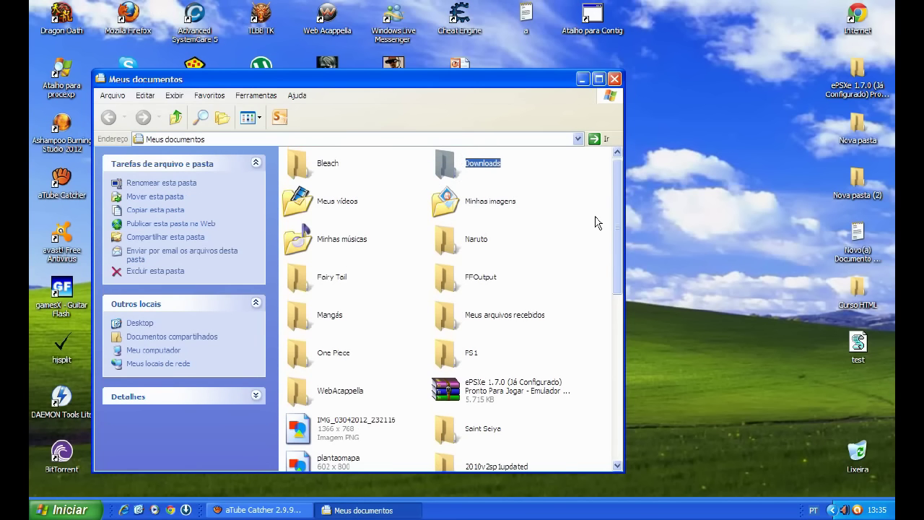
double_click(482, 174)
drag(618, 190, 610, 377)
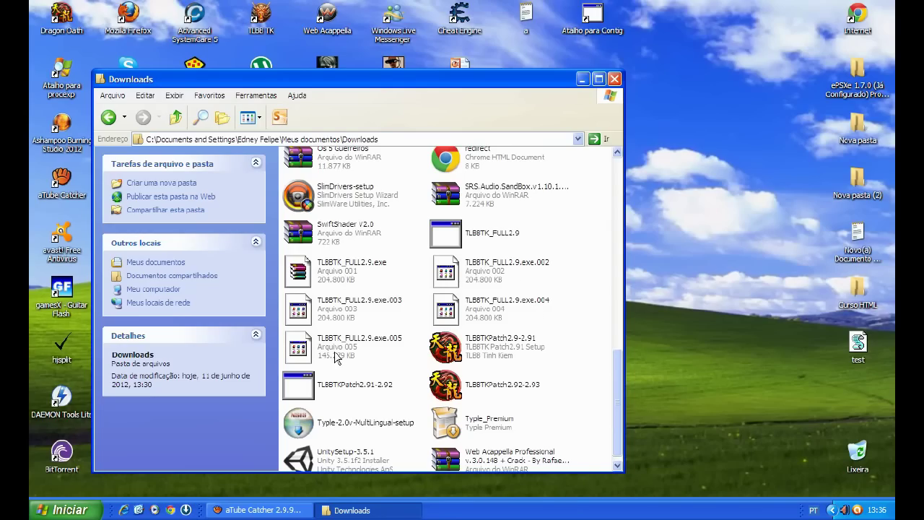
click(583, 79)
Launch HJSplit from the desktop and open its File Join function.
click(63, 358)
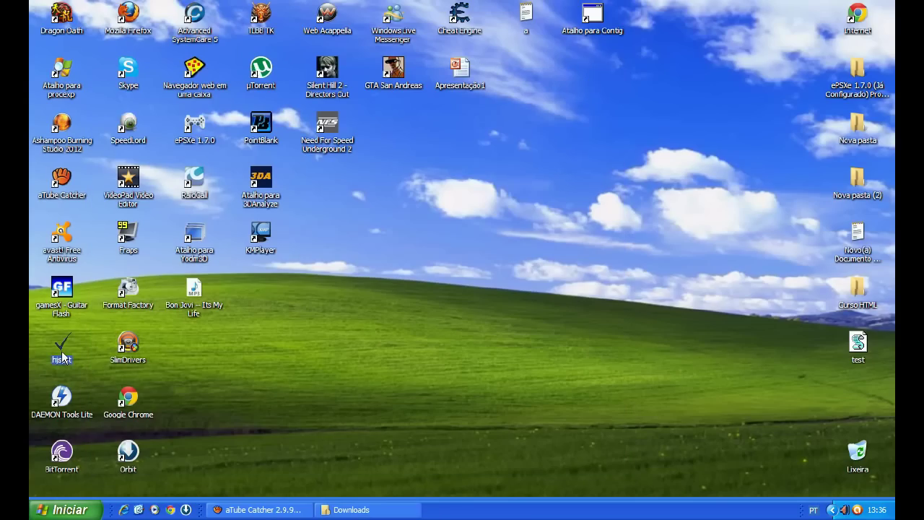
double_click(63, 357)
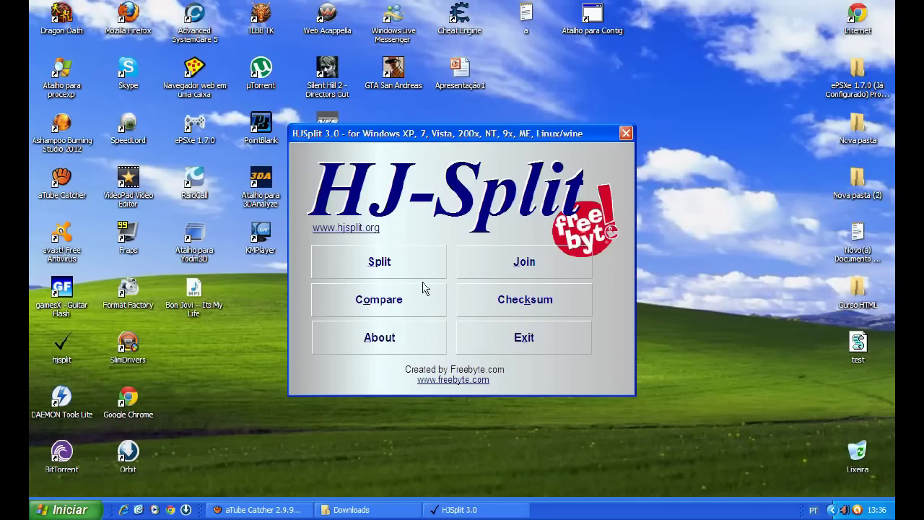
click(534, 261)
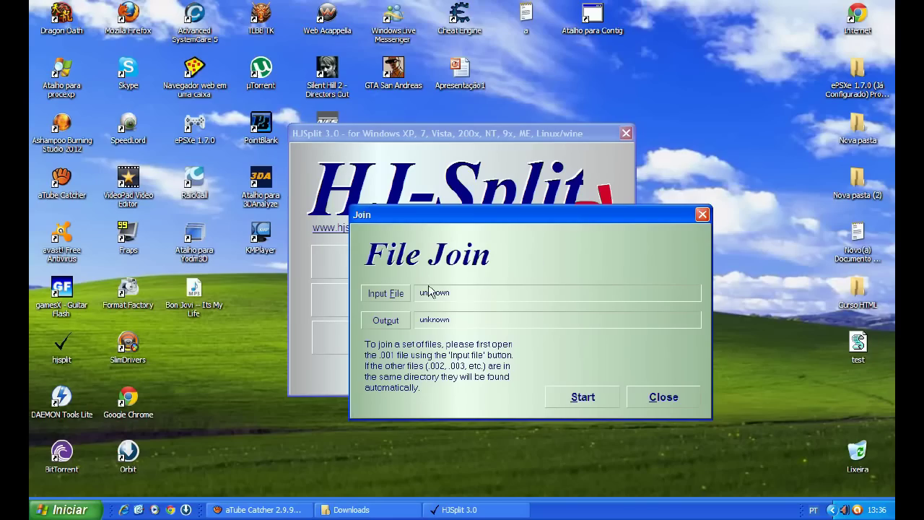
Choose TLBBTK_FULL2.9.exe in the Downloads folder as the first input file and dismiss the duplicate-name notice.
click(389, 299)
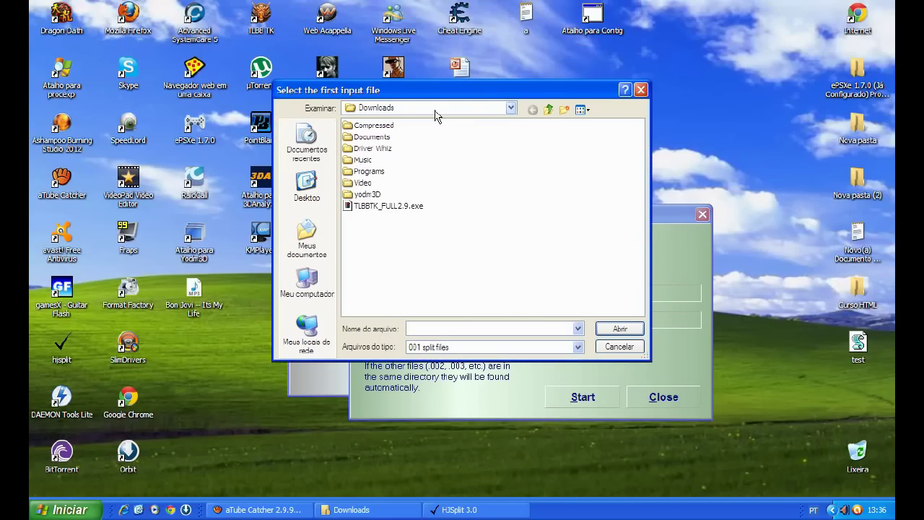
click(407, 109)
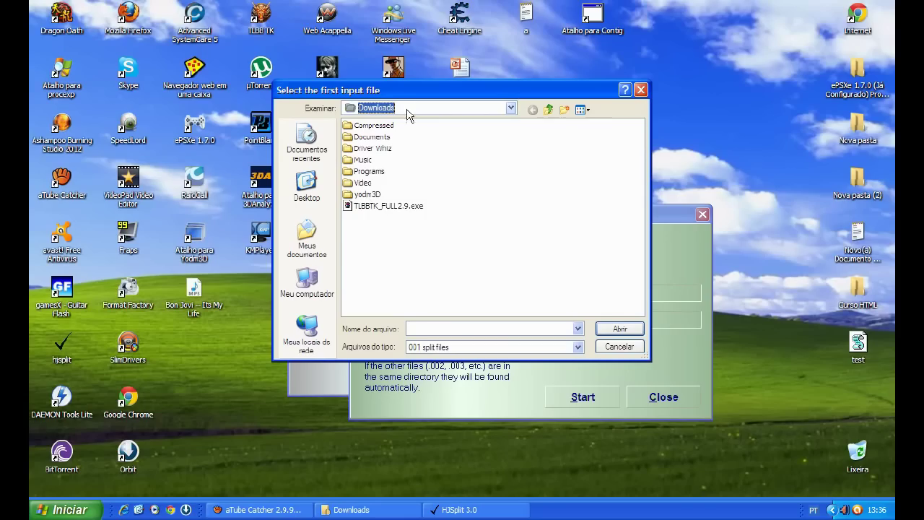
click(512, 108)
click(516, 111)
click(387, 228)
click(374, 208)
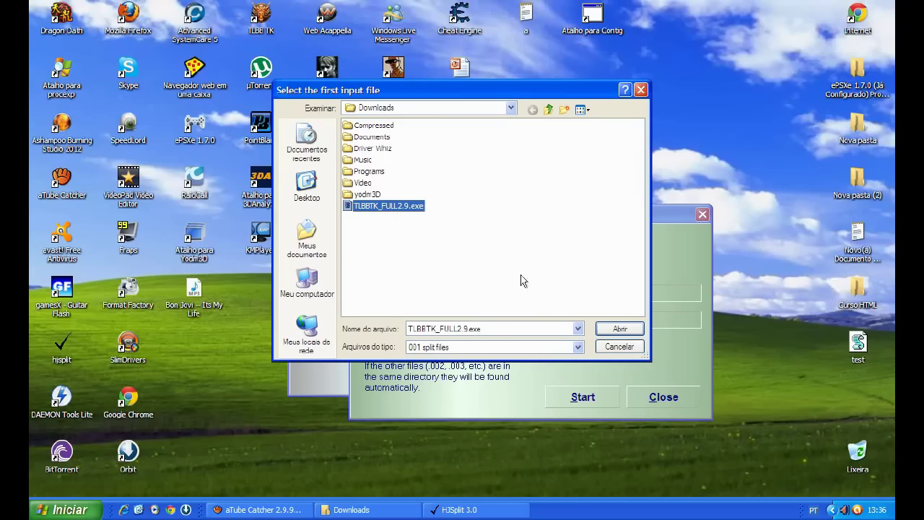
click(619, 328)
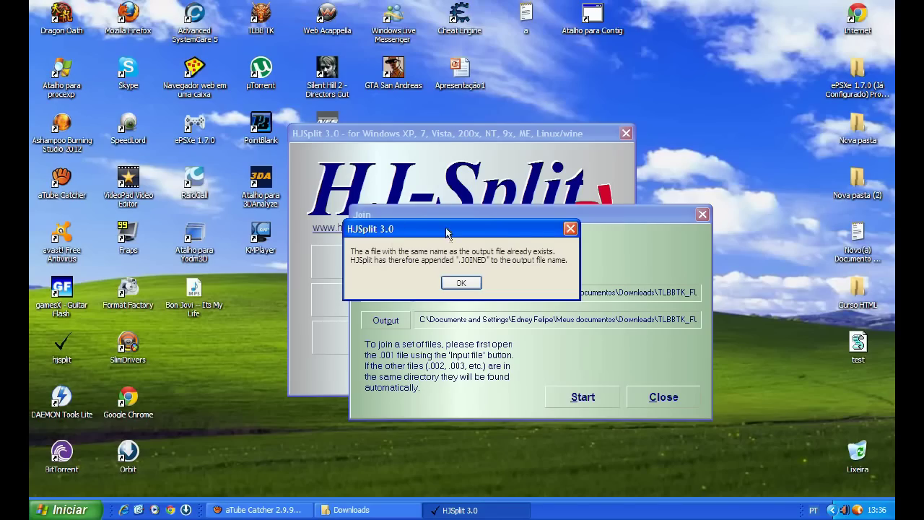
drag(448, 229, 471, 210)
click(482, 274)
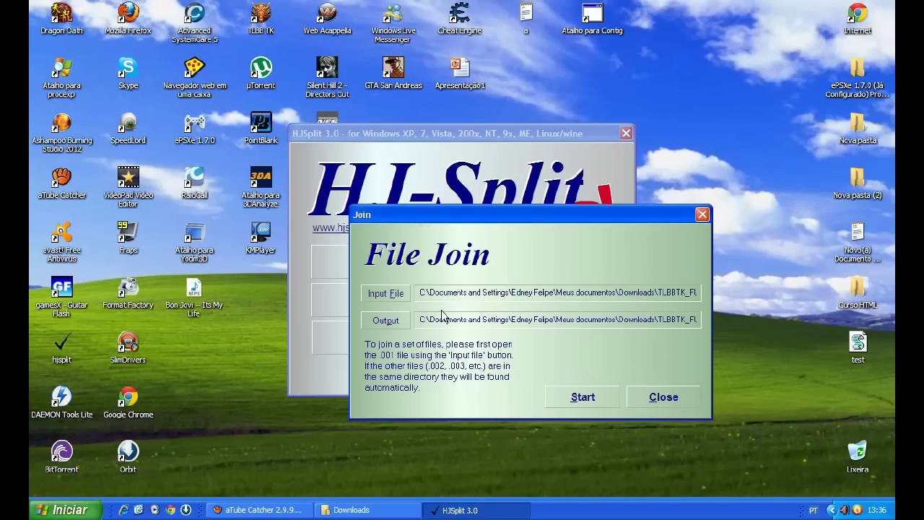
Set the output directory for the joined file to Meus documentos.
click(384, 320)
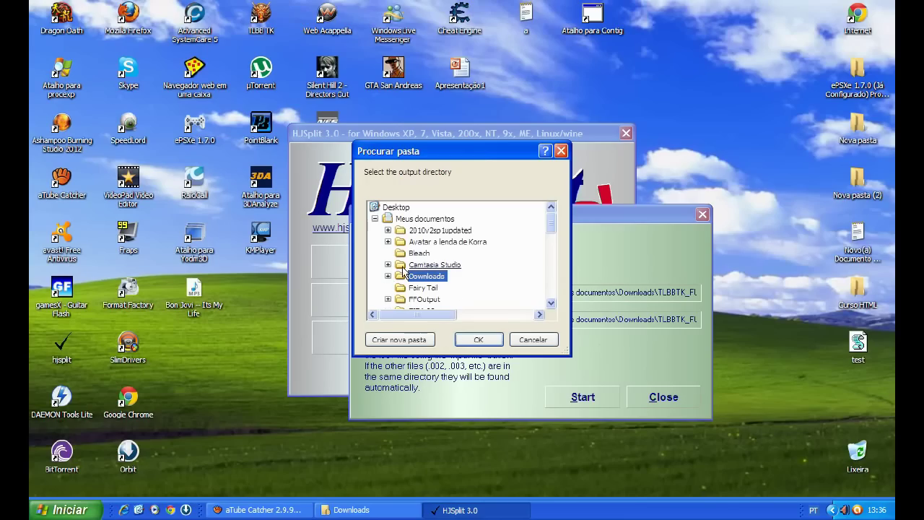
click(408, 220)
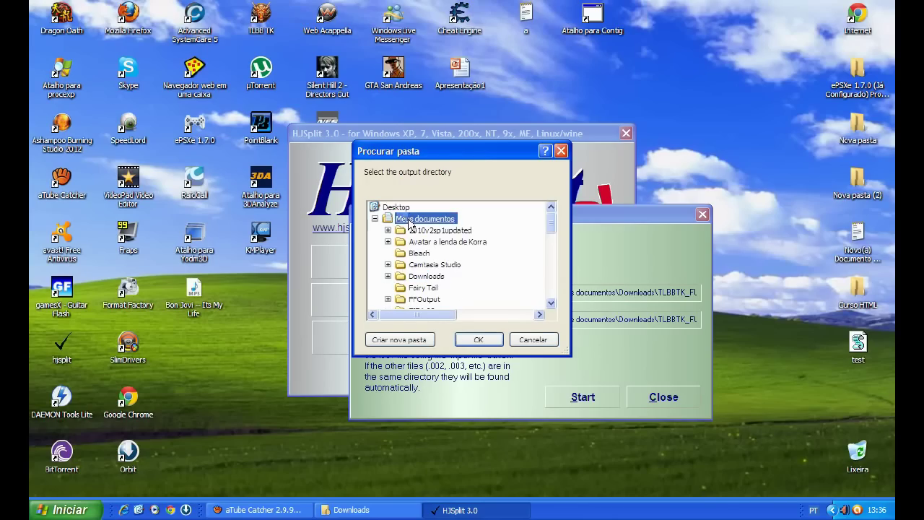
click(476, 339)
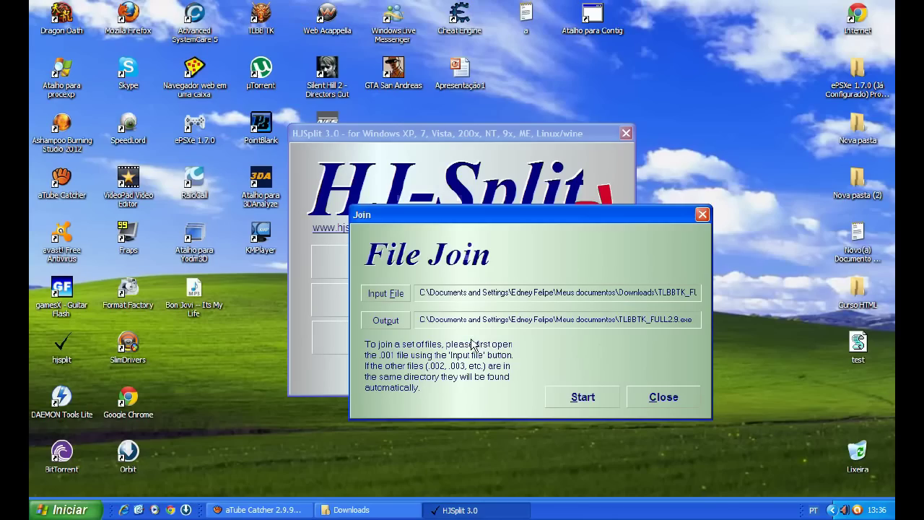
Join the TLBBTK_FULL2.9 parts into one file and exit HJSplit.
click(584, 398)
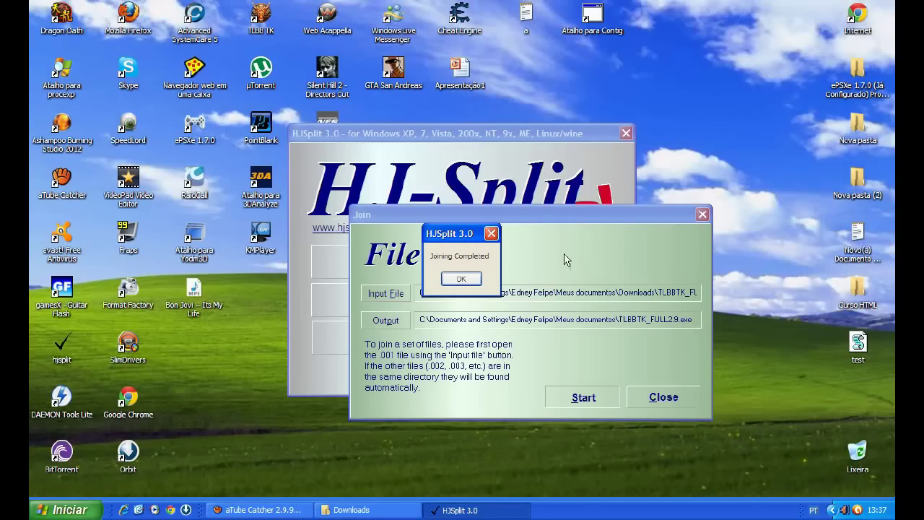
click(461, 279)
click(663, 401)
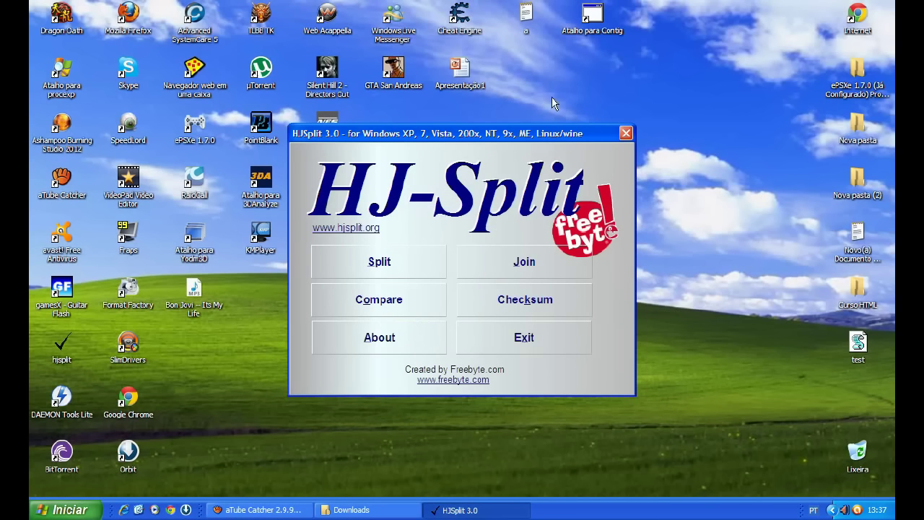
click(626, 134)
Return to the Meus documentos folder and run the joined TLBBTK_FULL2.9 installer.
click(65, 510)
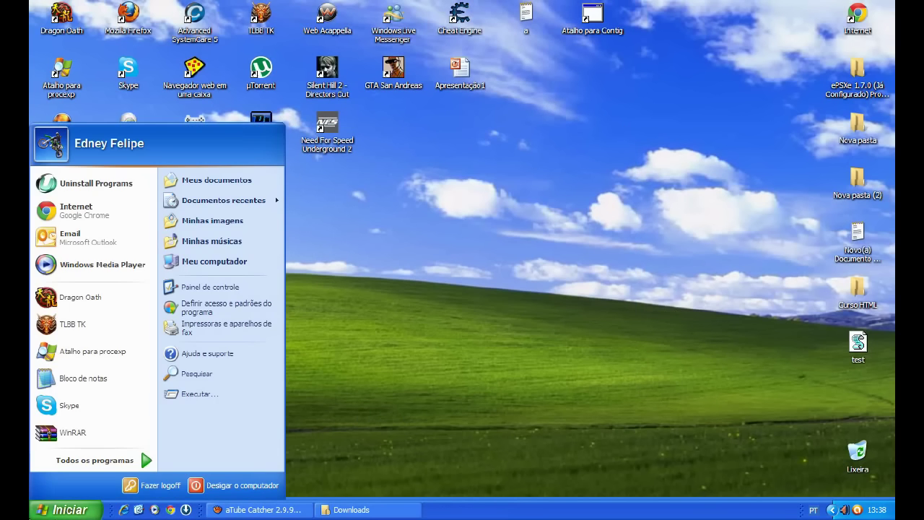
click(351, 509)
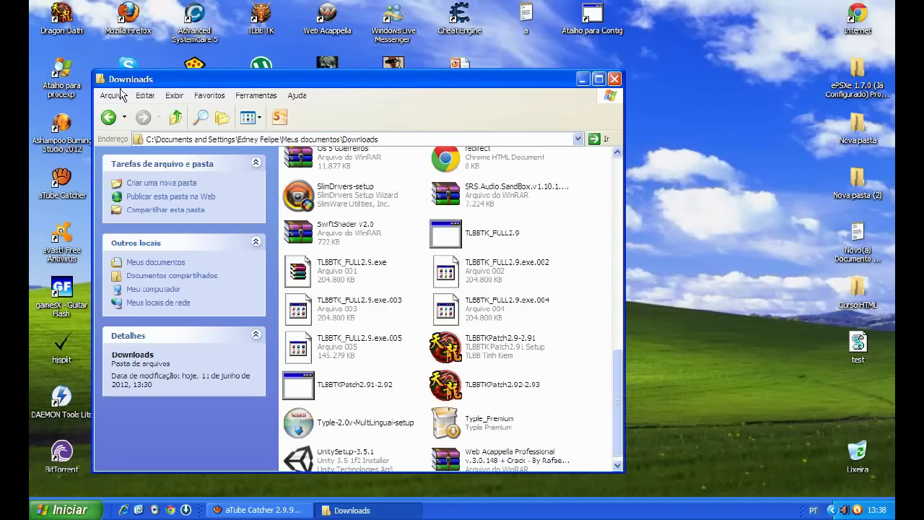
key(alt+Left)
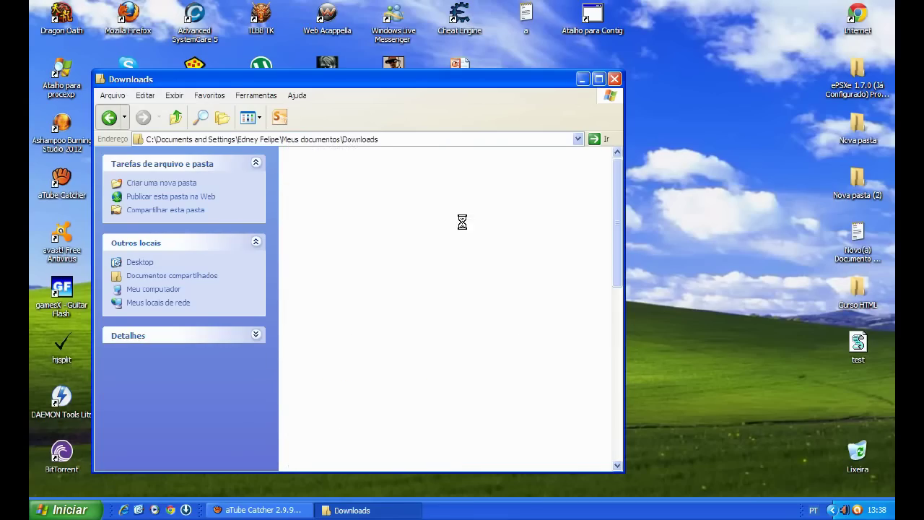
scroll(610, 214, down, 15)
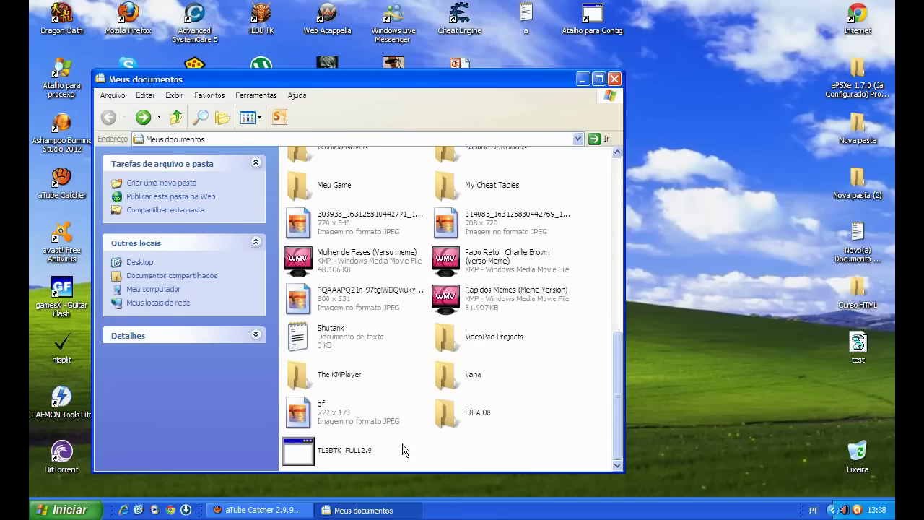
click(347, 454)
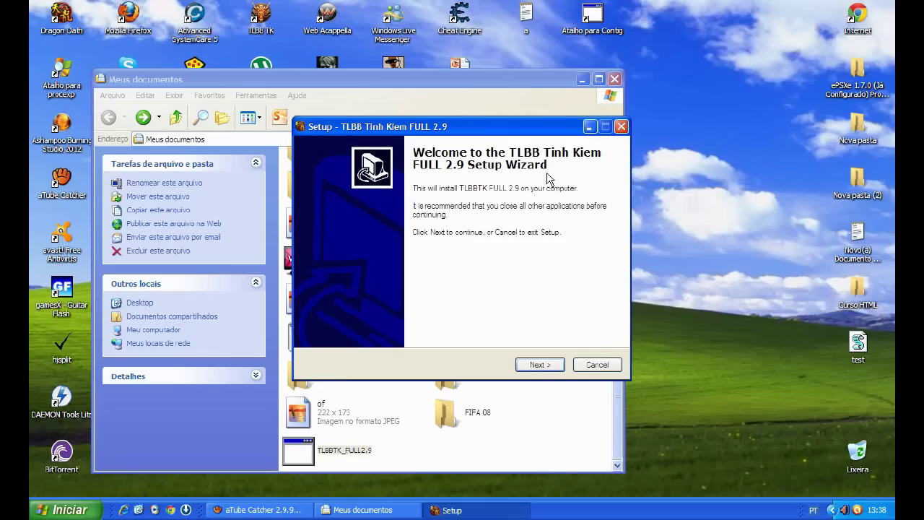
Set the installation destination of TLBB Tinh Kiem FULL 2.9 to C:\TLBBTK.
click(537, 364)
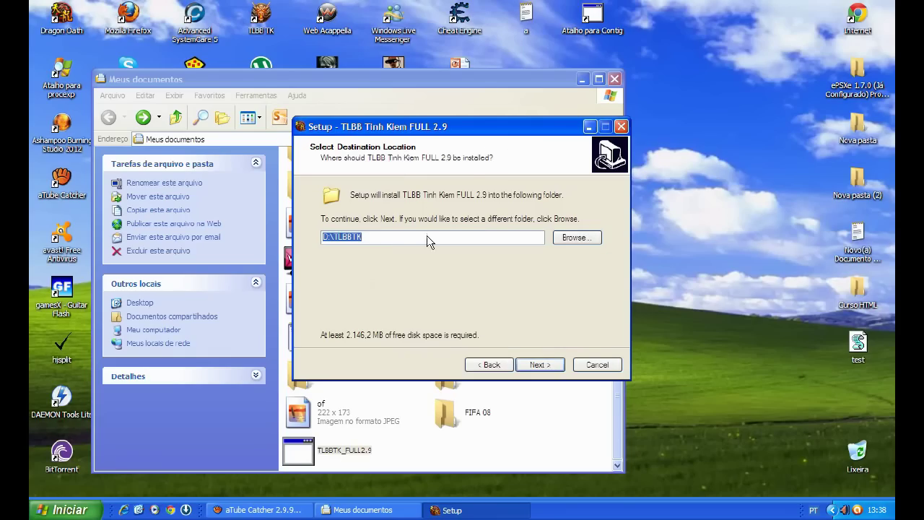
click(575, 239)
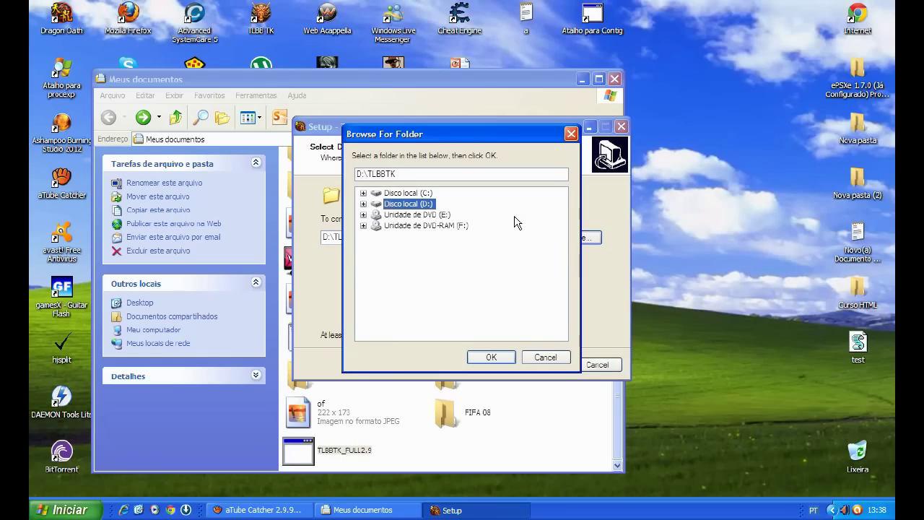
double_click(373, 194)
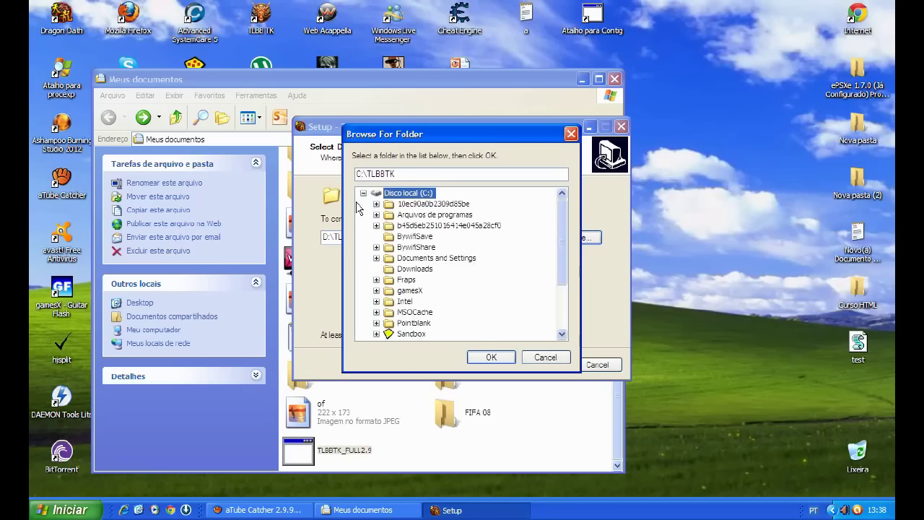
mouse_move(564, 220)
mouse_down()
mouse_move(565, 254)
mouse_move(565, 225)
mouse_up()
click(491, 357)
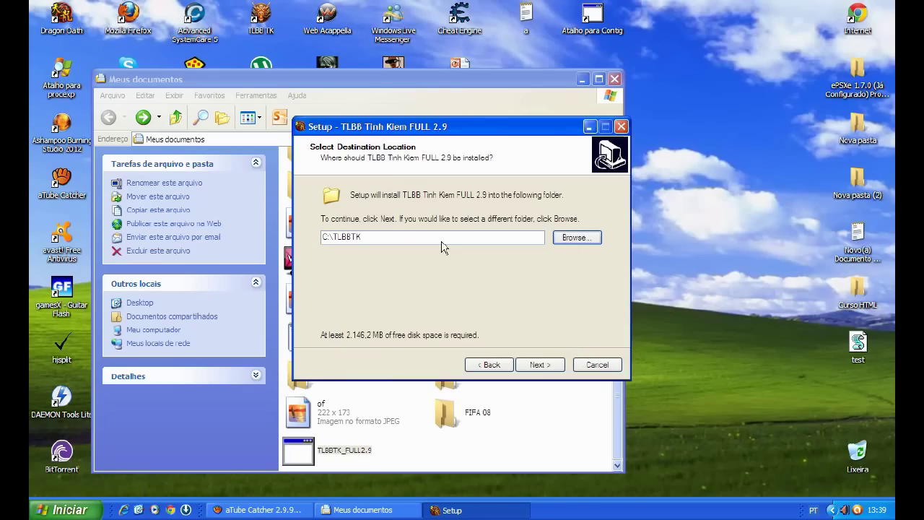
Install TLBB Tinh Kiem FULL 2.9 into the chosen folder and finish the setup wizard.
click(551, 365)
click(545, 370)
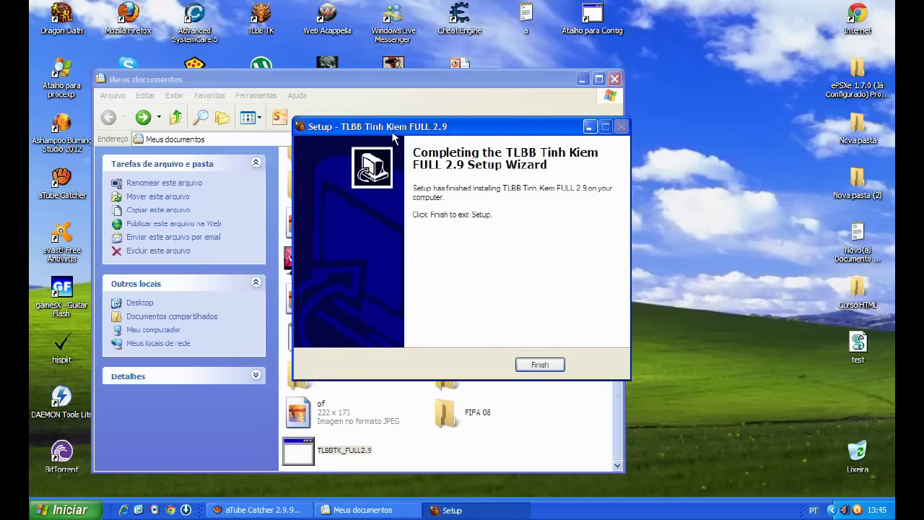
mouse_move(394, 137)
mouse_down()
mouse_move(383, 144)
mouse_move(392, 144)
mouse_up()
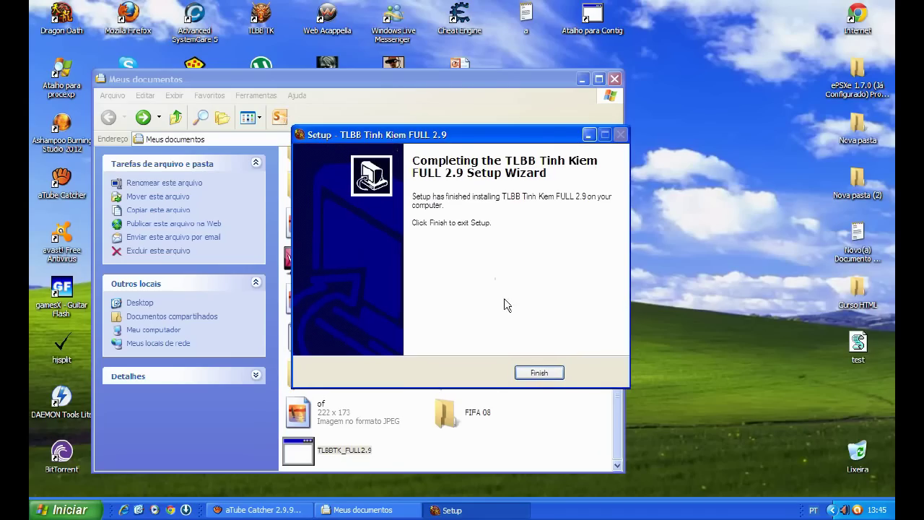
click(534, 373)
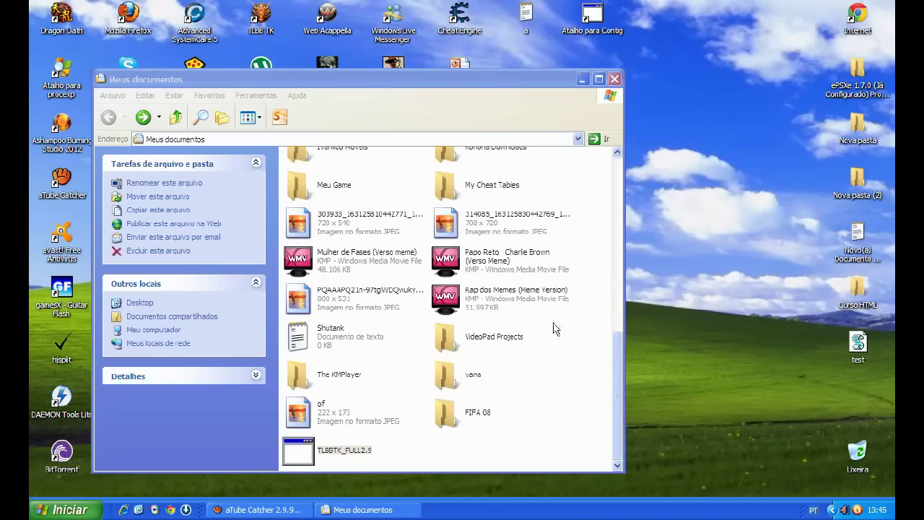
Open the TLBBTK folder on Disco local (C:) to inspect the installed game files.
drag(619, 366, 594, 174)
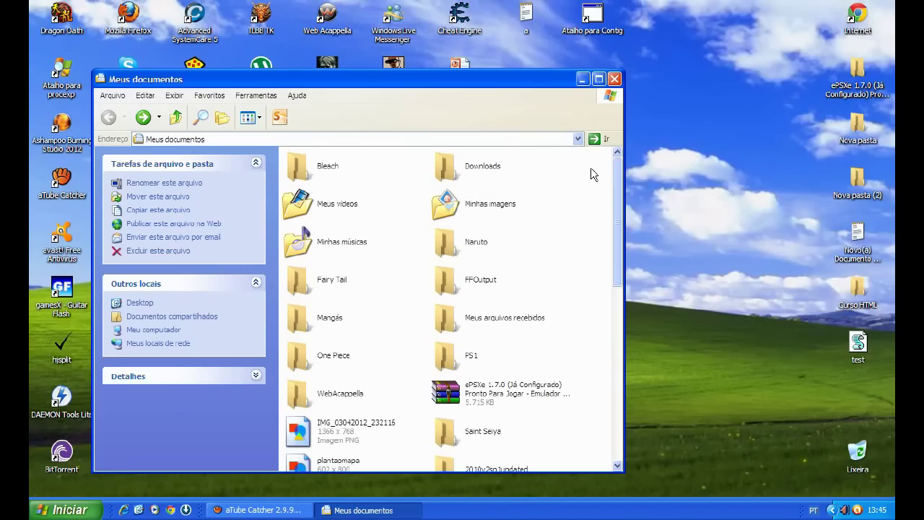
click(147, 329)
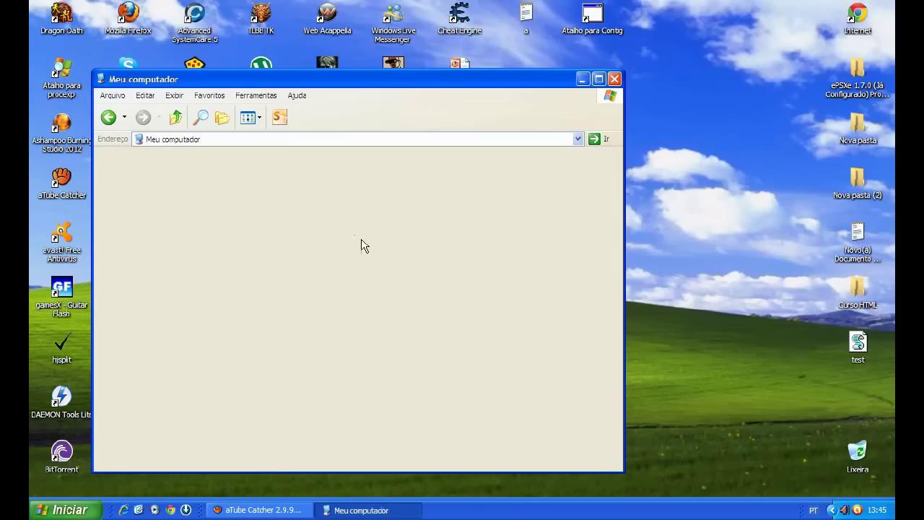
click(330, 166)
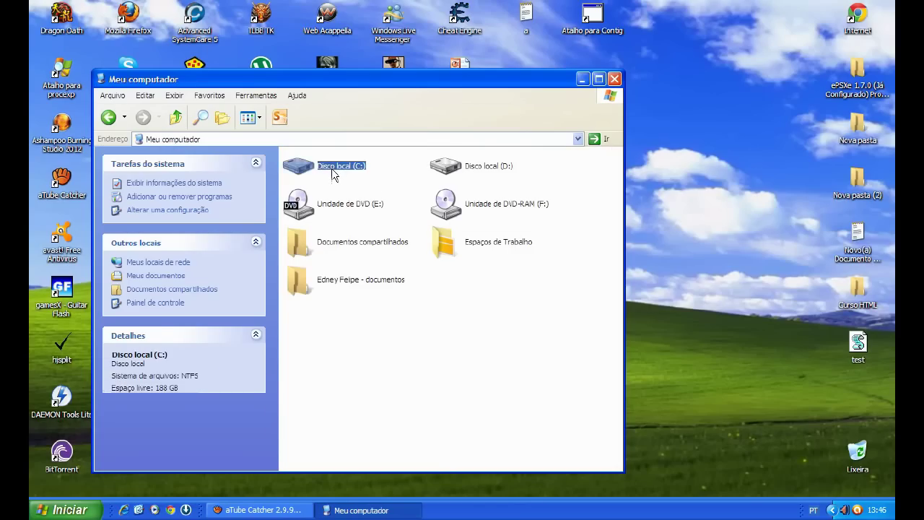
double_click(330, 166)
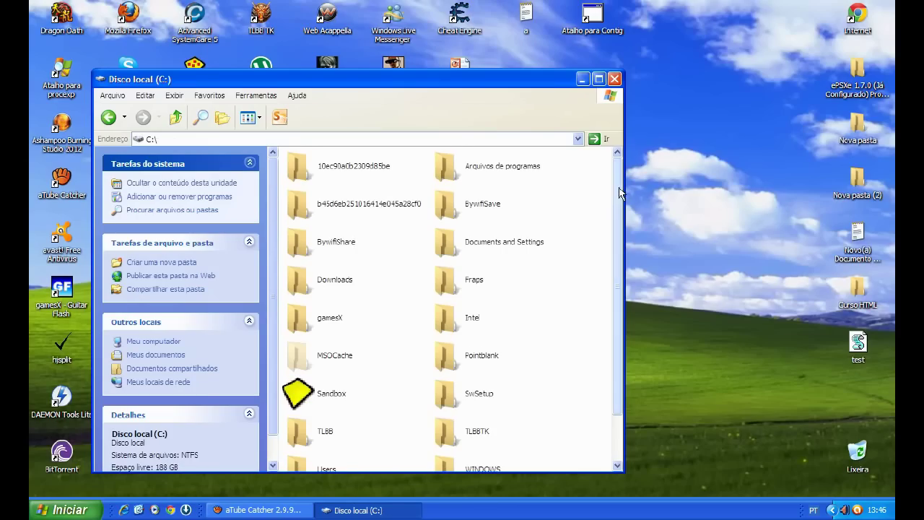
scroll(615, 288, down, 2)
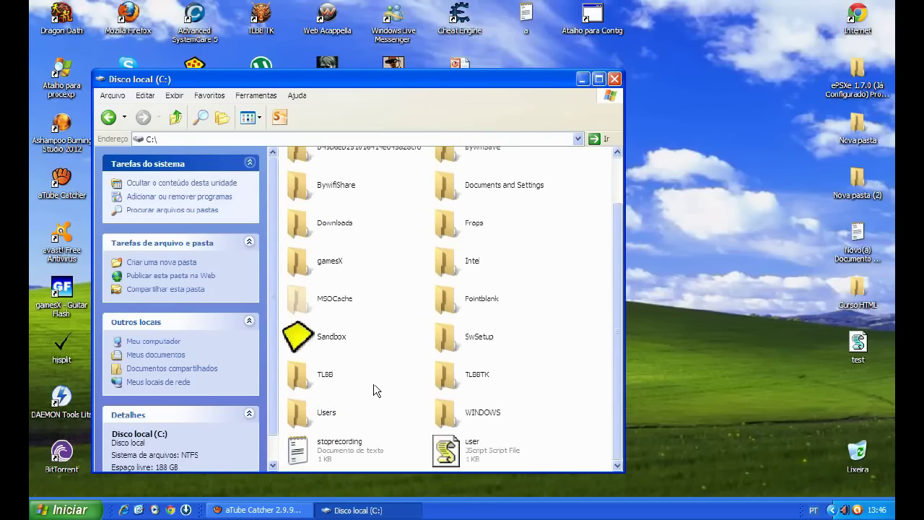
click(462, 378)
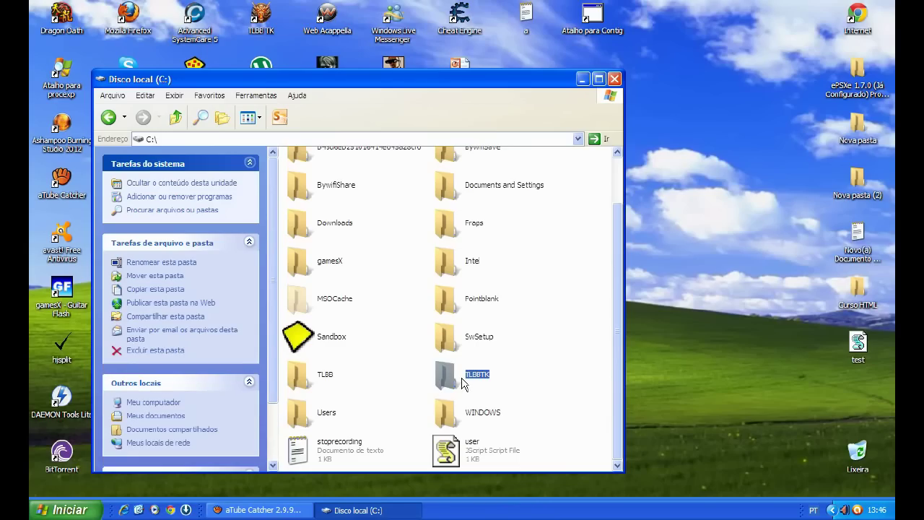
double_click(462, 378)
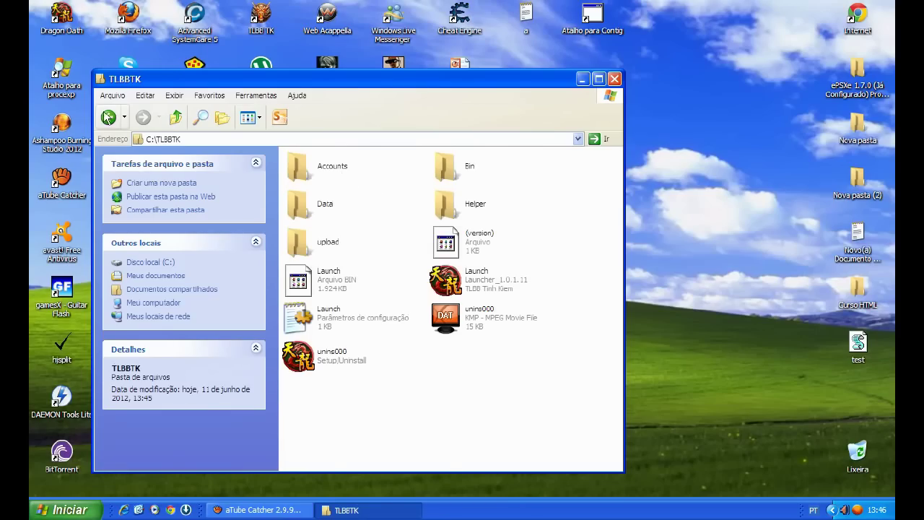
Return to Meu computador and open the Downloads folder inside the user's documents to locate the TLBBTK patch files.
click(108, 117)
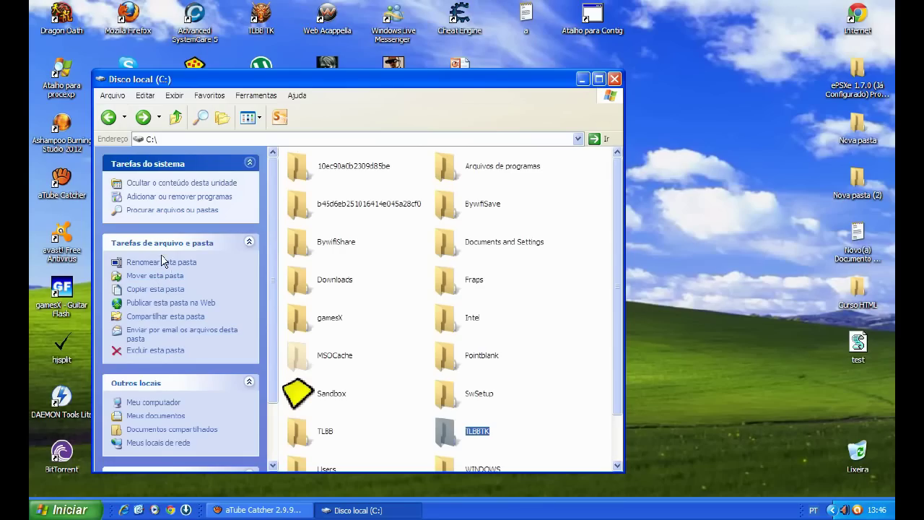
click(108, 118)
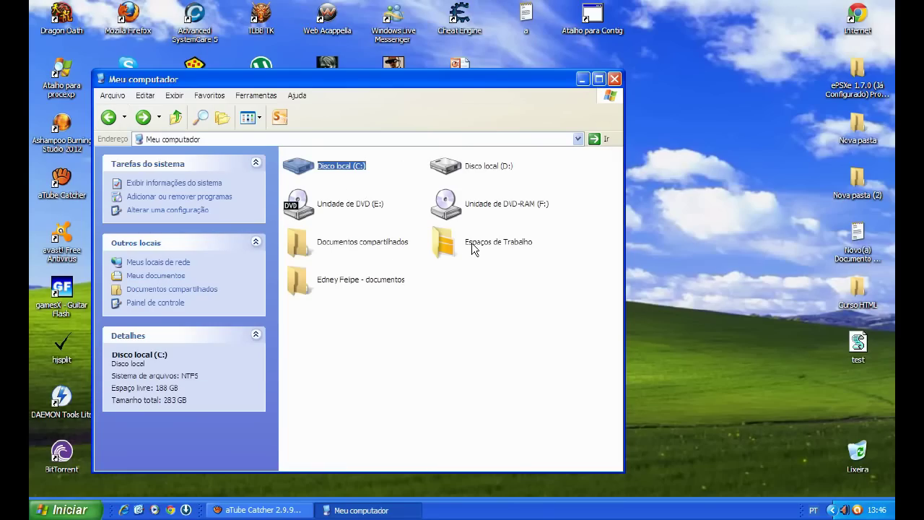
double_click(363, 286)
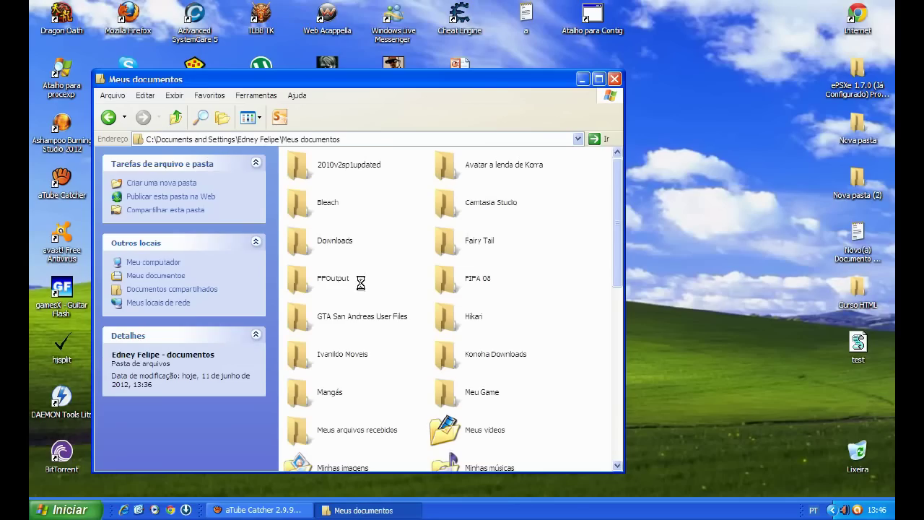
drag(622, 216, 607, 240)
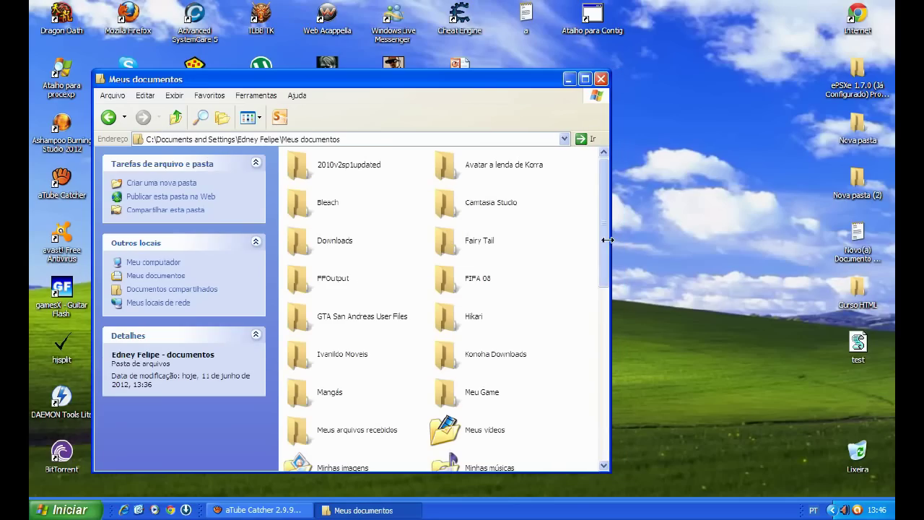
scroll(599, 241, down, 5)
scroll(549, 195, up, 5)
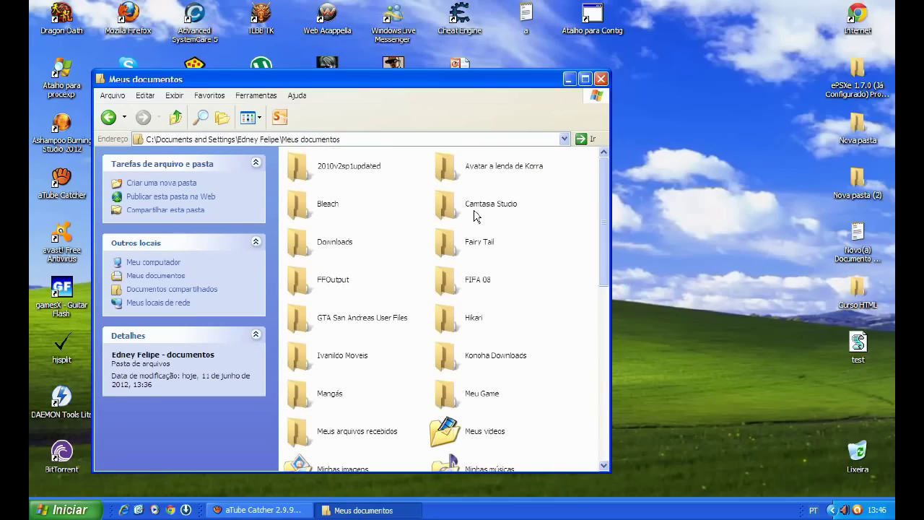
click(320, 243)
click(319, 243)
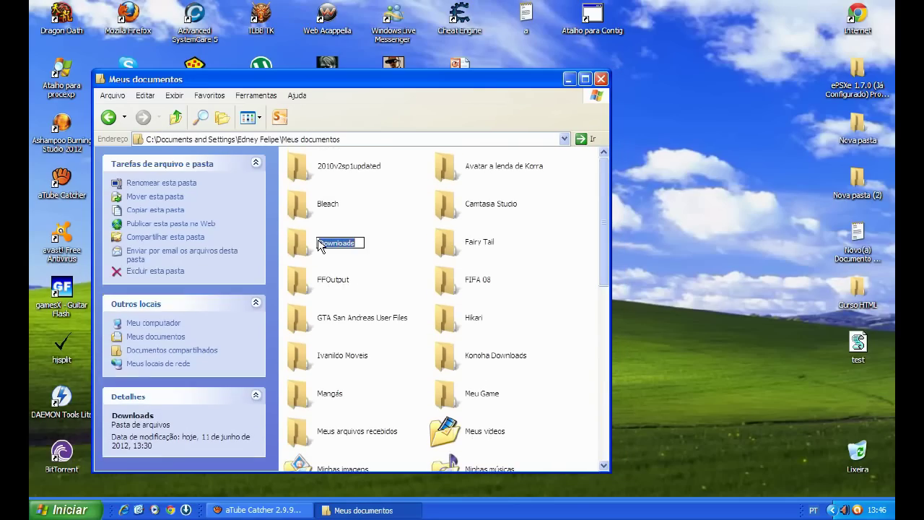
click(298, 244)
double_click(298, 244)
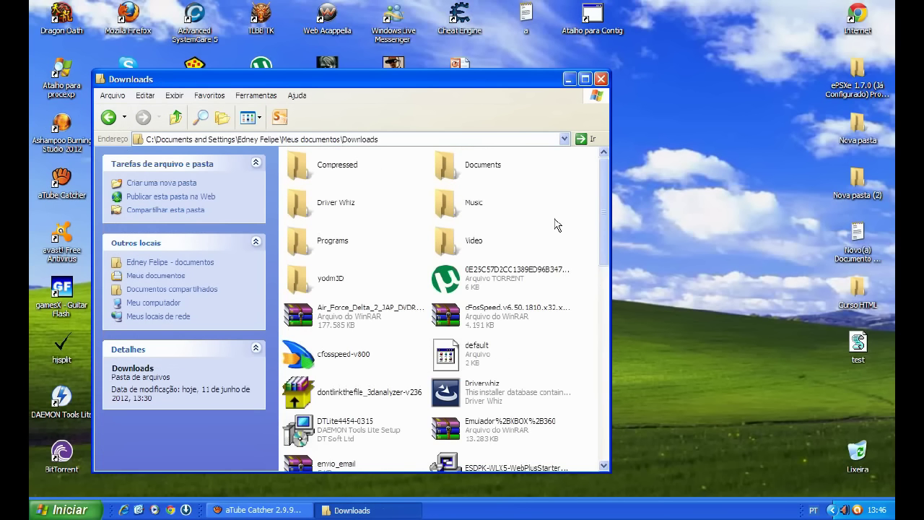
scroll(570, 289, down, 10)
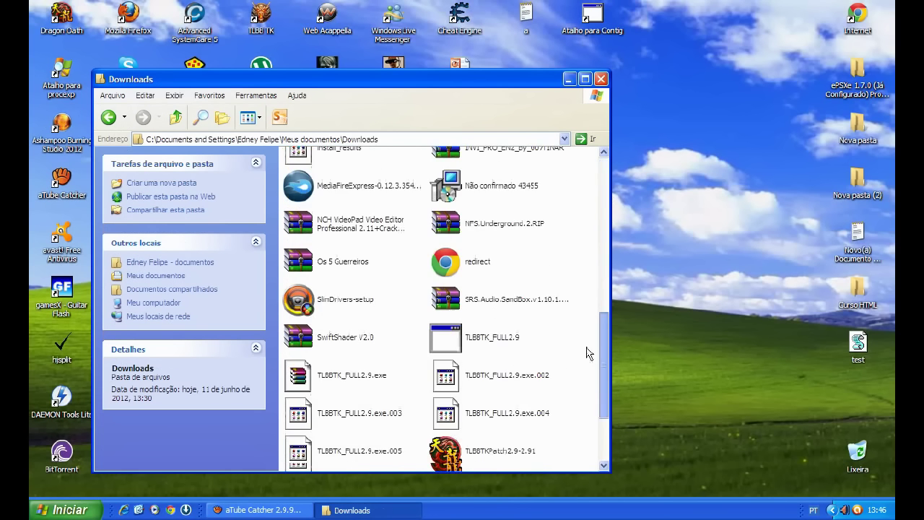
scroll(586, 347, down, 3)
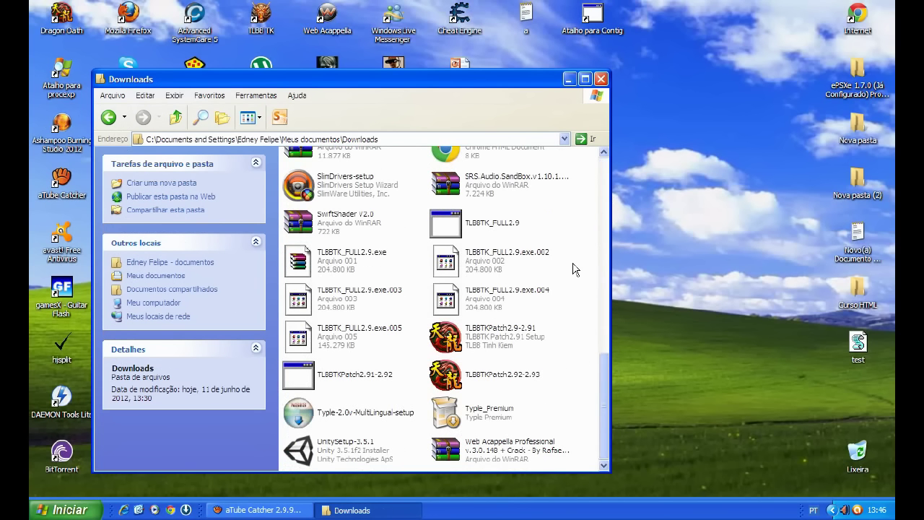
Run the TLBBTKPatch2.9-2.91 installer from Downloads and allow it past the security warning.
click(524, 339)
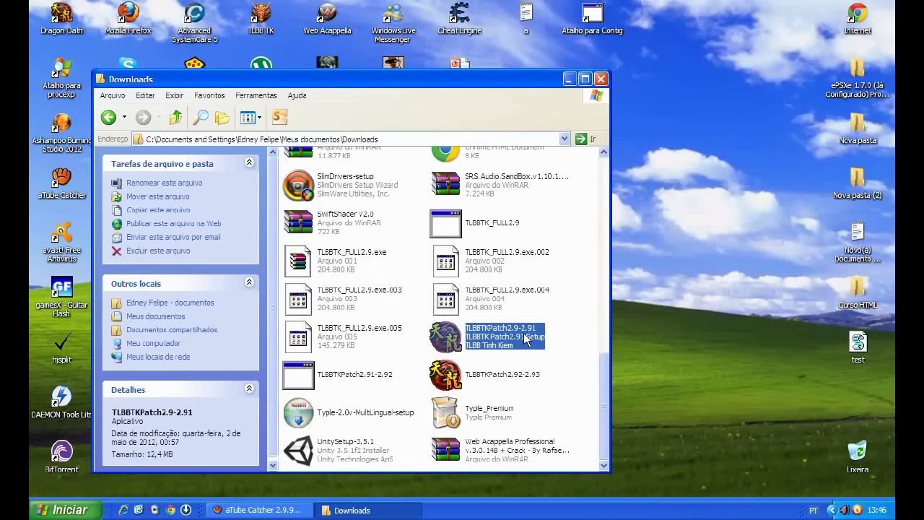
click(524, 339)
key(Escape)
double_click(453, 341)
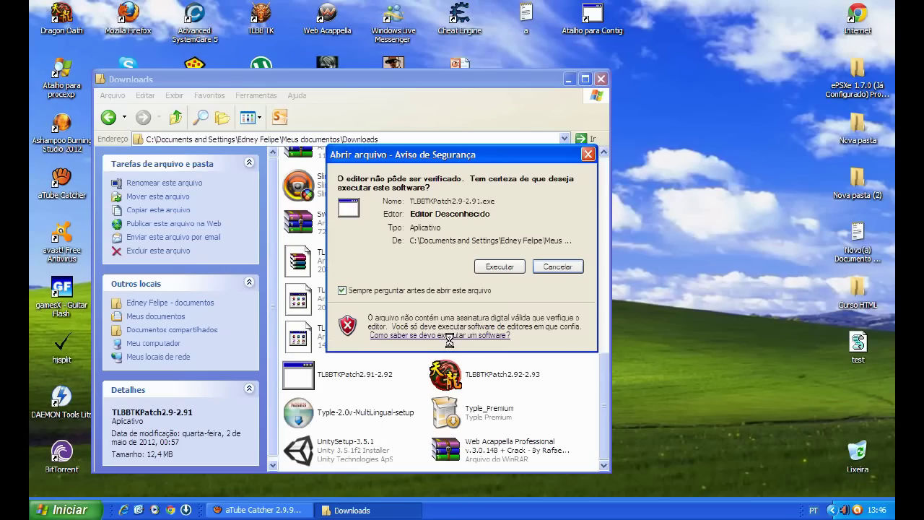
click(498, 266)
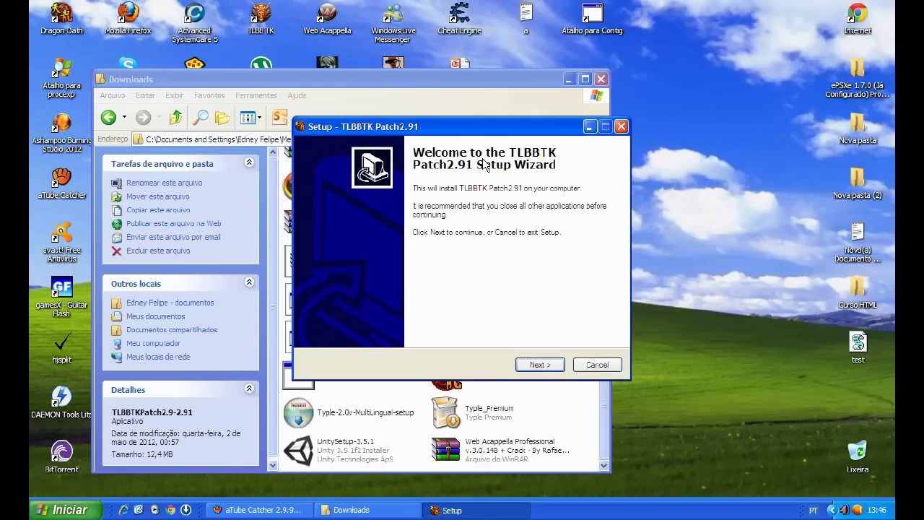
Install TLBBTK Patch2.91 into C:\TLBBTK and finish the setup wizard.
click(539, 365)
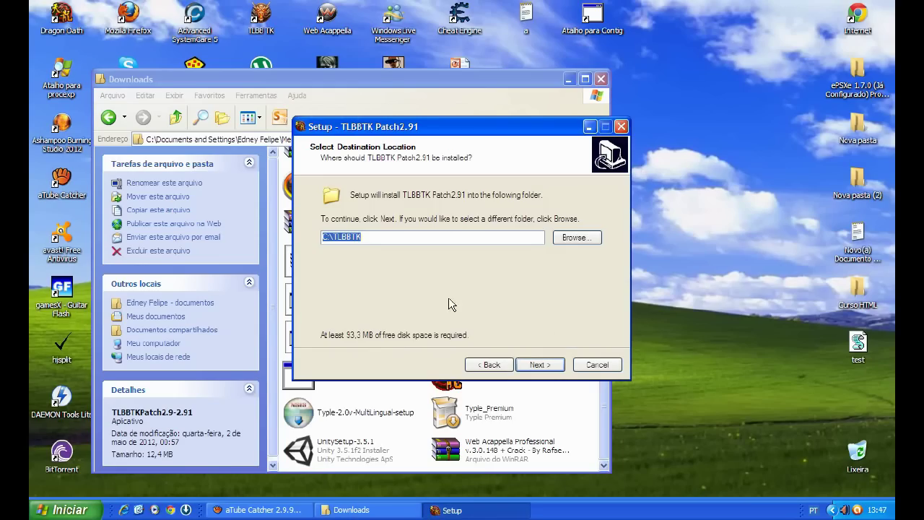
click(540, 364)
click(552, 364)
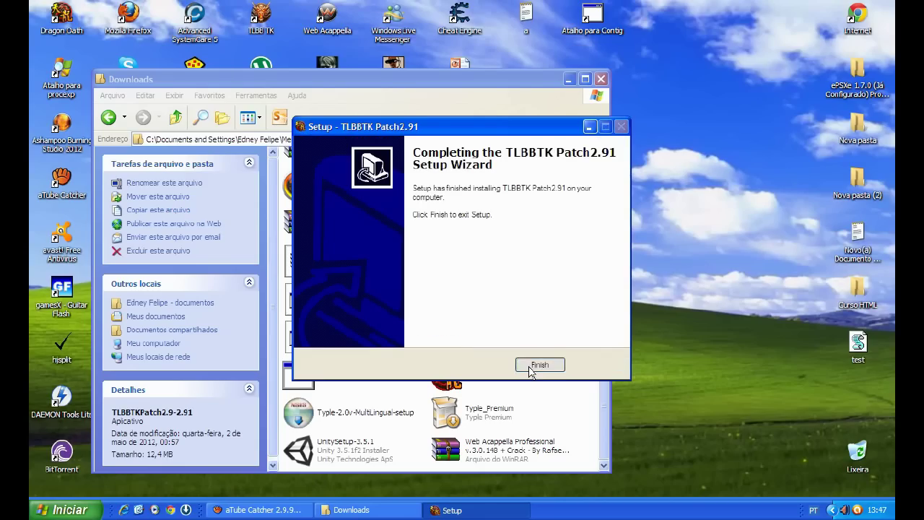
click(539, 364)
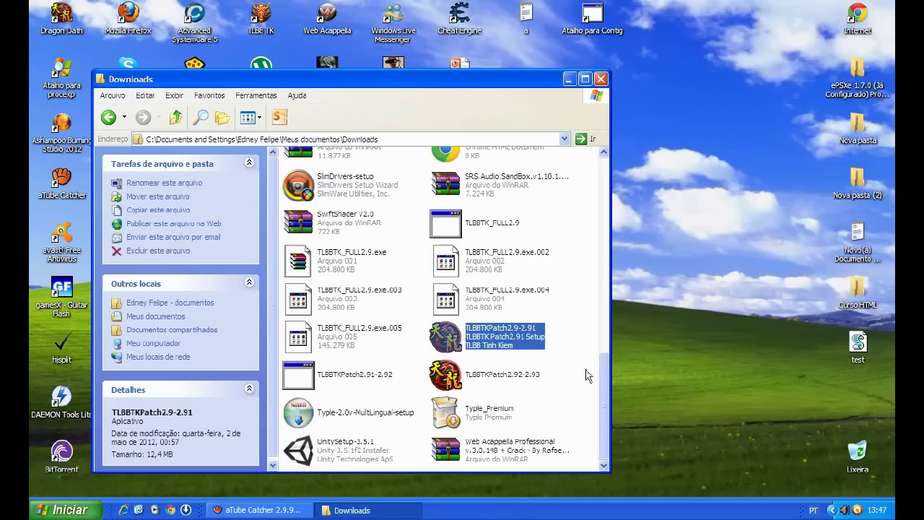
Run the TLBBTKPatch2.91-2.92 installer from Downloads, allow it past the security warning and accept its opening page.
click(371, 381)
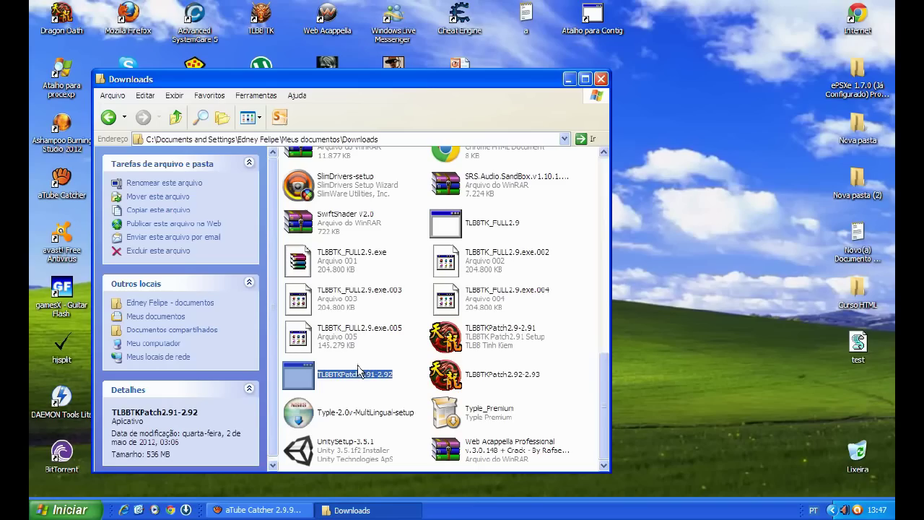
double_click(299, 372)
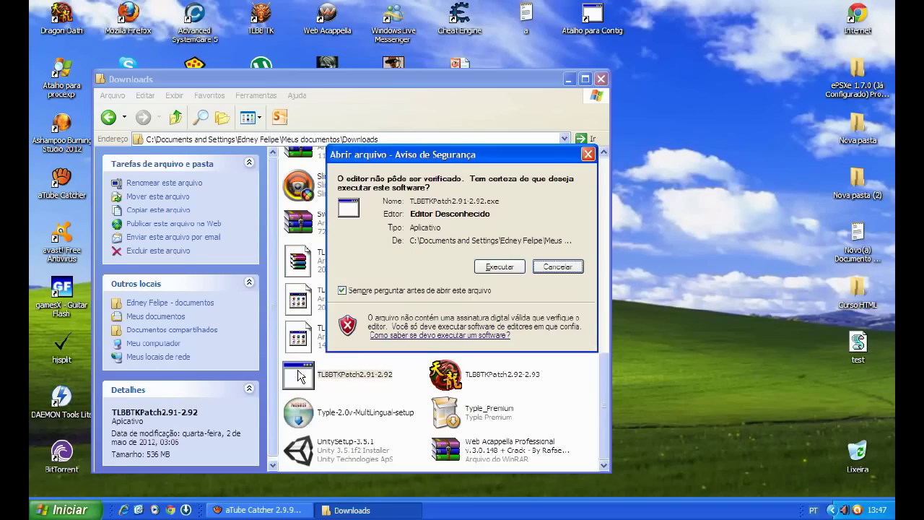
click(491, 265)
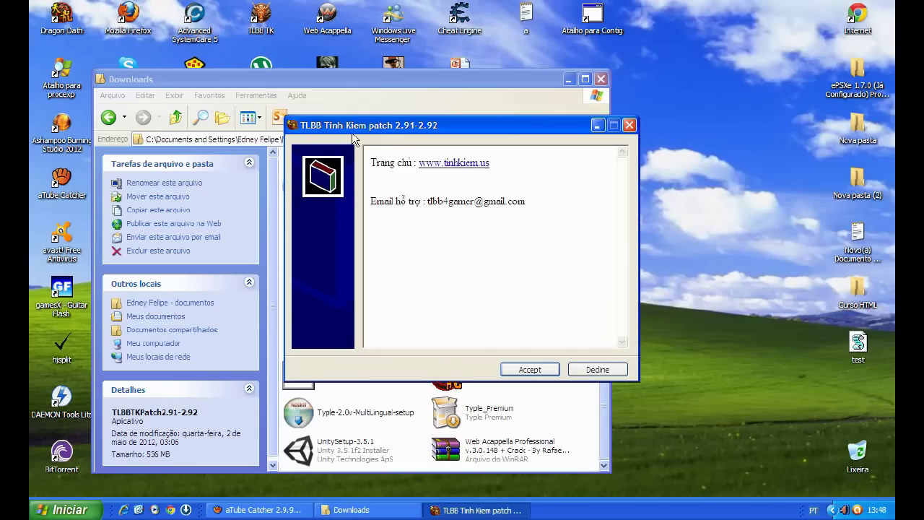
drag(376, 132, 353, 127)
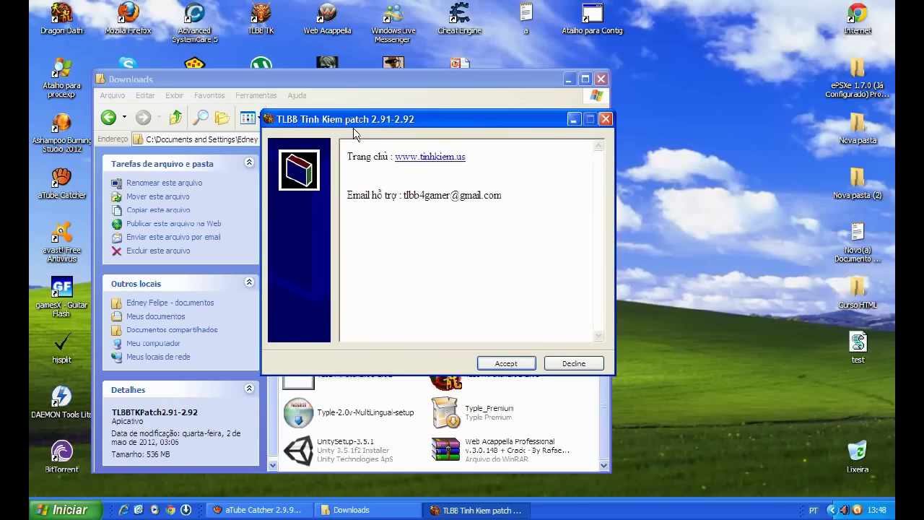
click(505, 363)
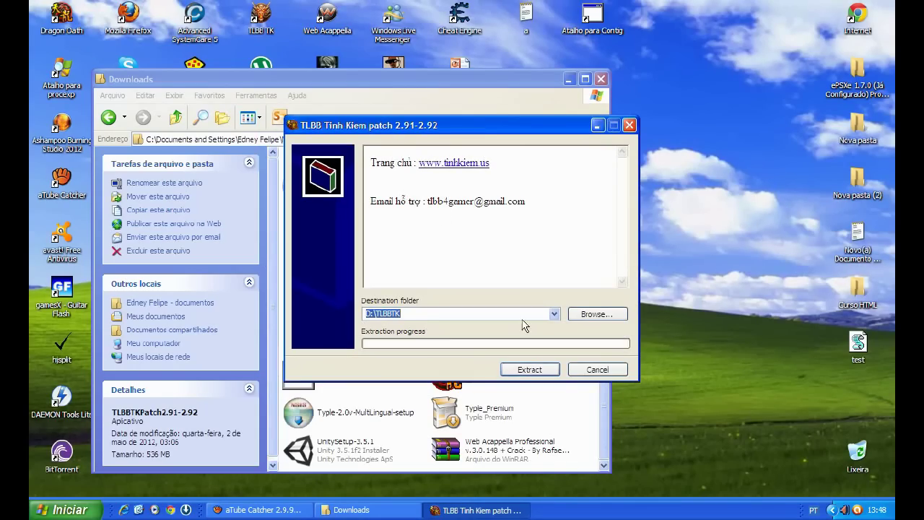
Extract the TLBB Tinh Kiem patch 2.91-2.92 with D:\TLBBTK as the destination folder.
click(596, 315)
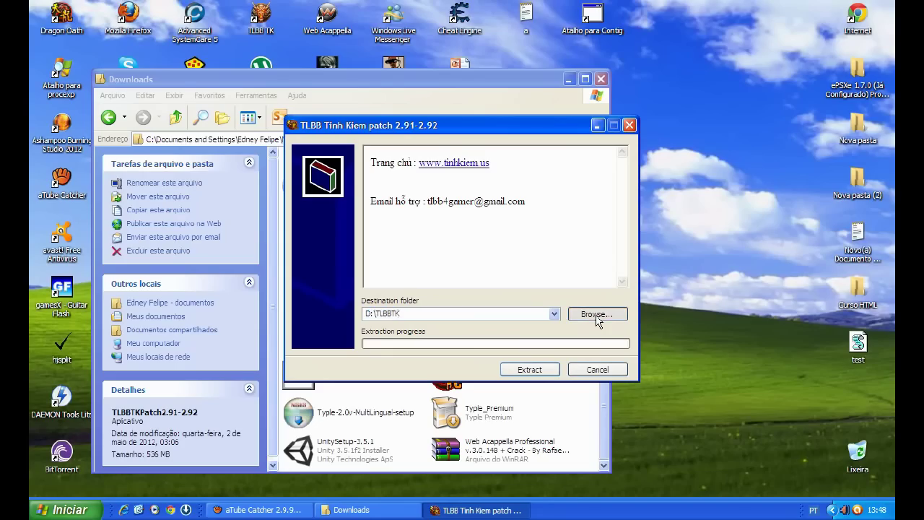
click(528, 336)
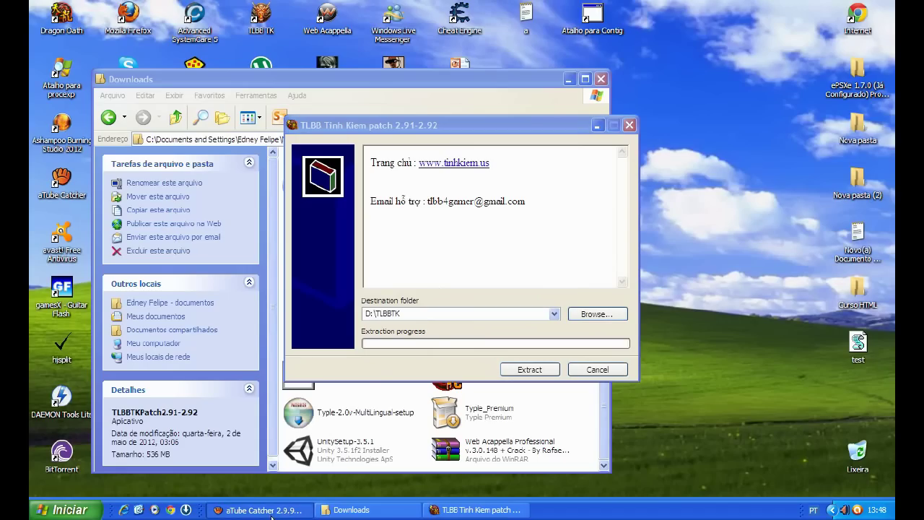
click(527, 369)
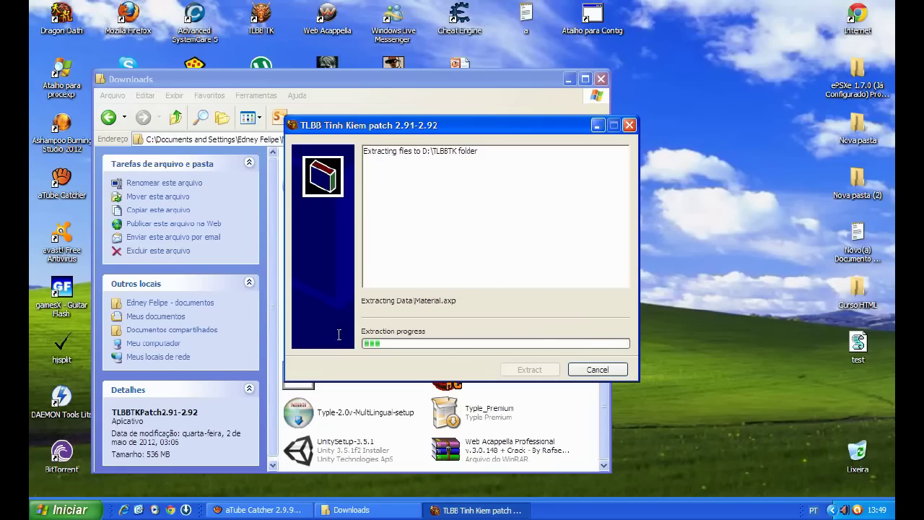
click(279, 510)
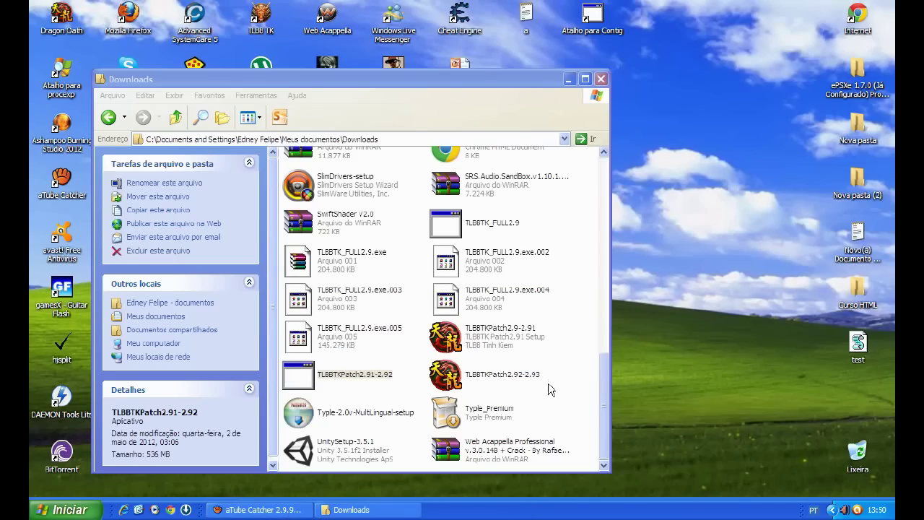
Run TLBBTKPatch2.92-2.93 from Downloads, accept its prompts and extract the patch into C:\TLBBTK.
click(516, 377)
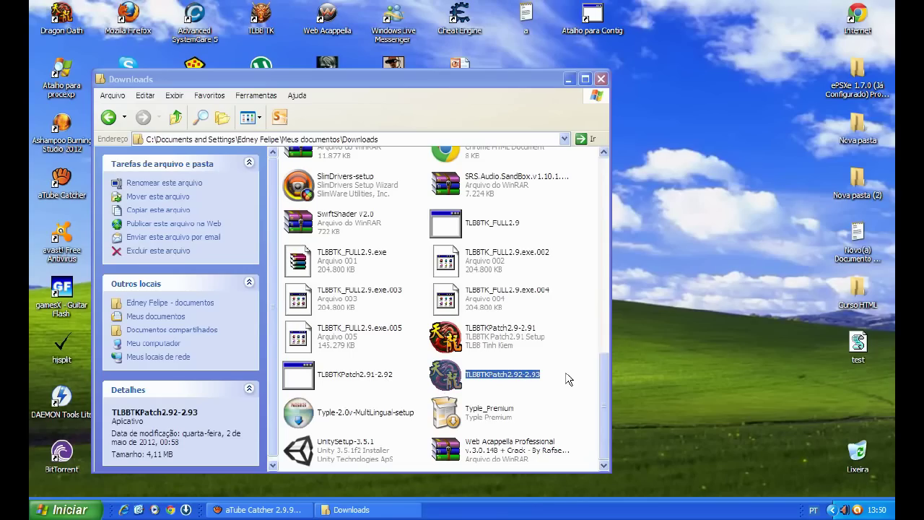
double_click(461, 383)
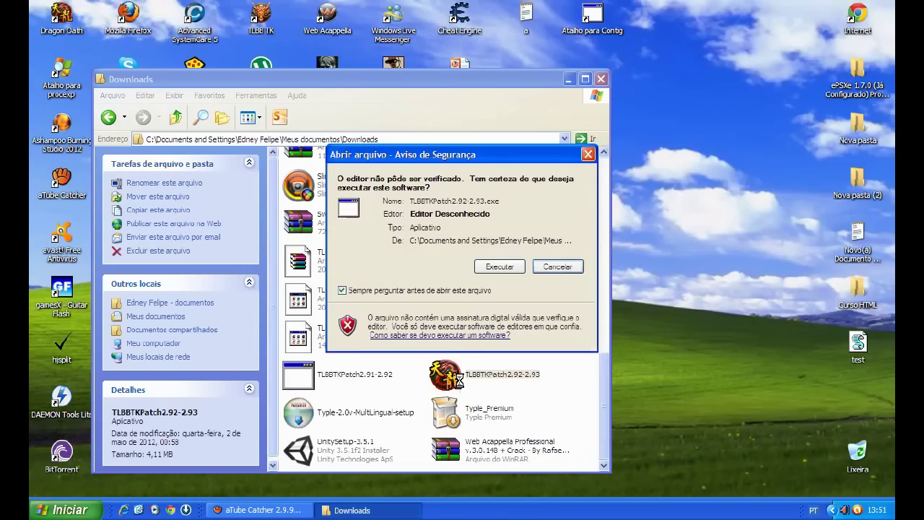
click(500, 267)
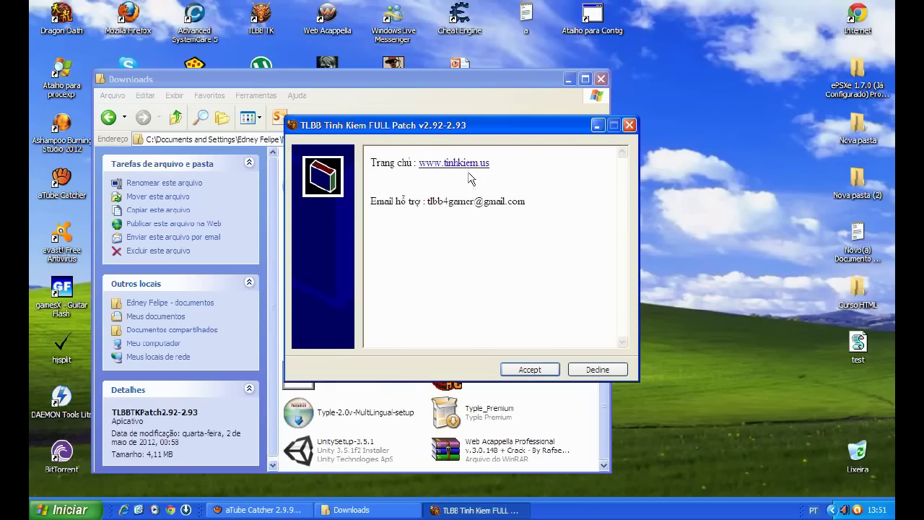
click(528, 369)
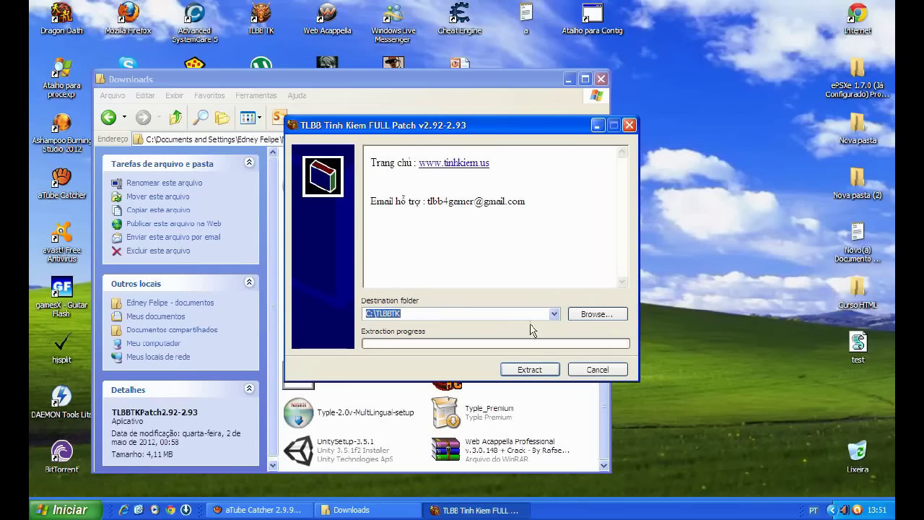
click(539, 370)
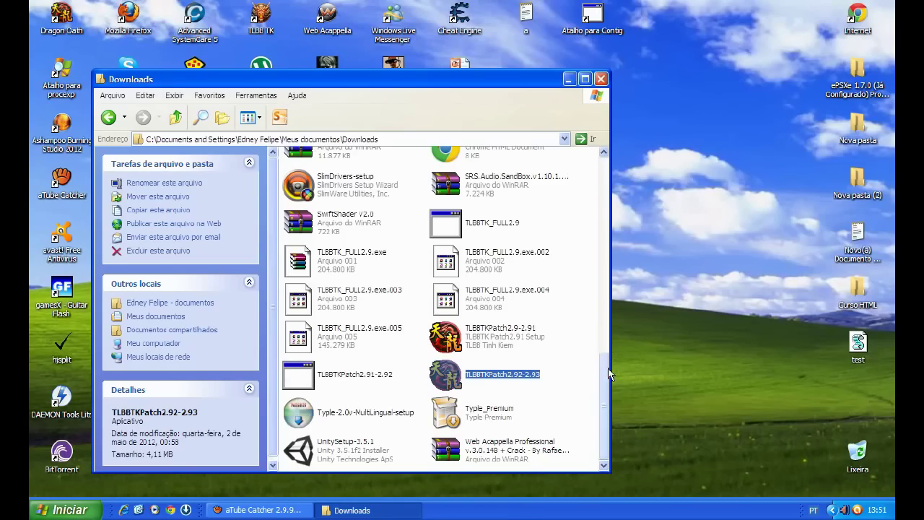
Go through Meu computador to Disco local (C:) and open the TLBBTK folder.
drag(608, 374, 606, 158)
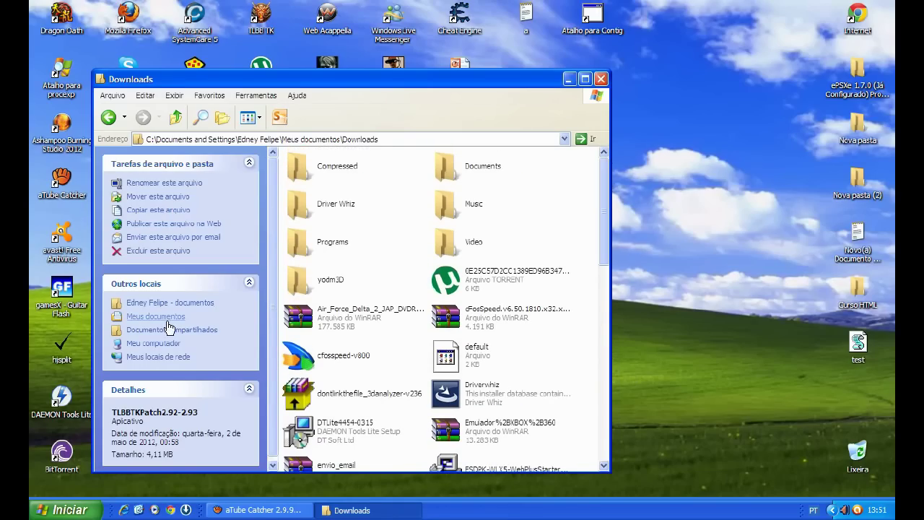
click(166, 344)
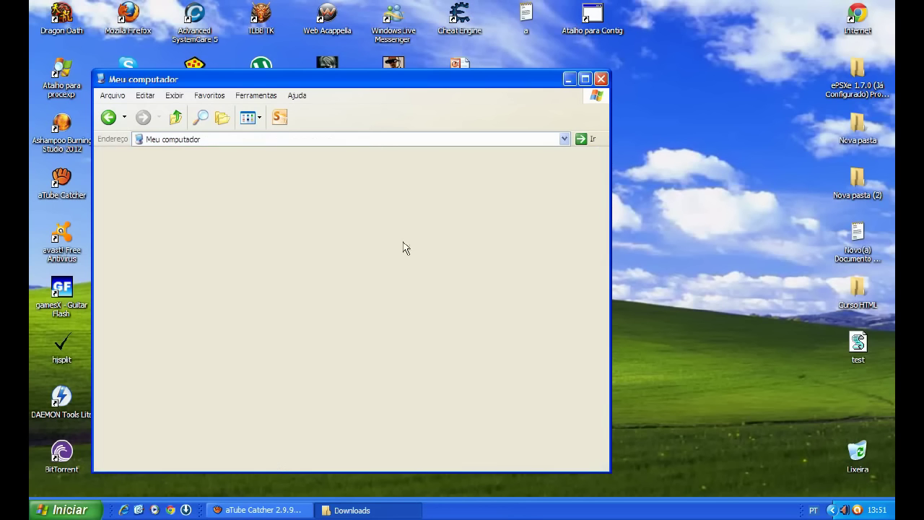
double_click(342, 165)
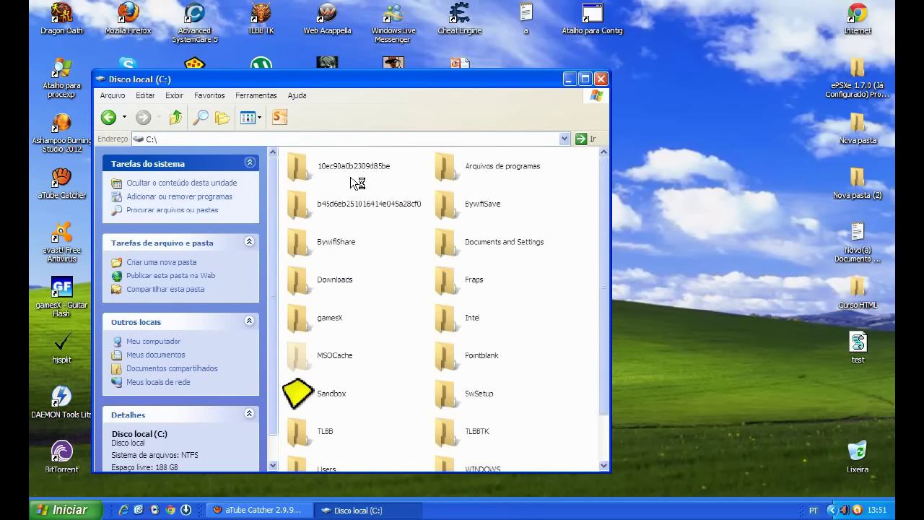
drag(603, 190, 600, 238)
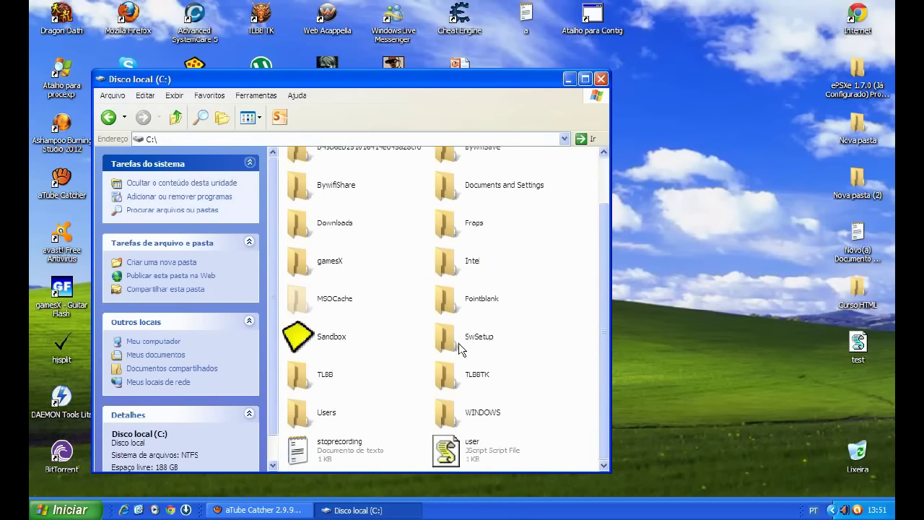
double_click(467, 382)
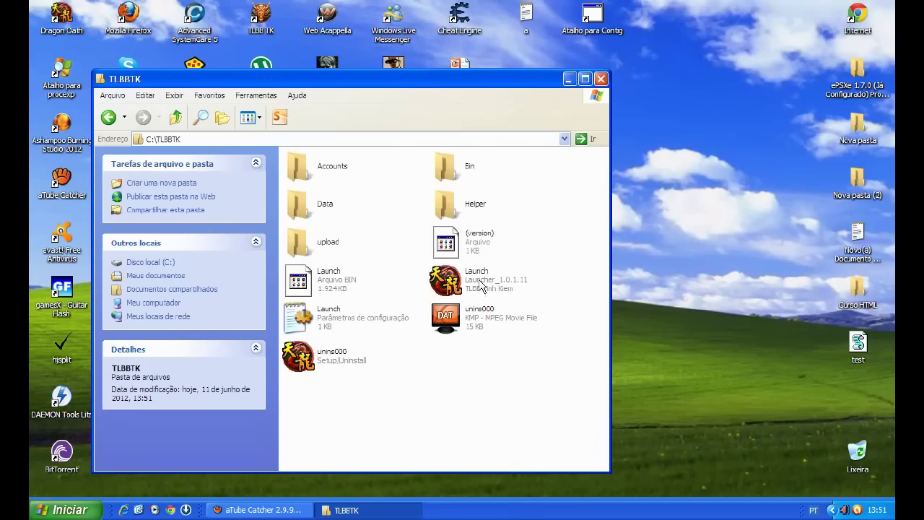
Create a desktop shortcut to the Launch application, close the folder and place the shortcut below Need For Speed Underground 2.
click(480, 284)
right_click(481, 284)
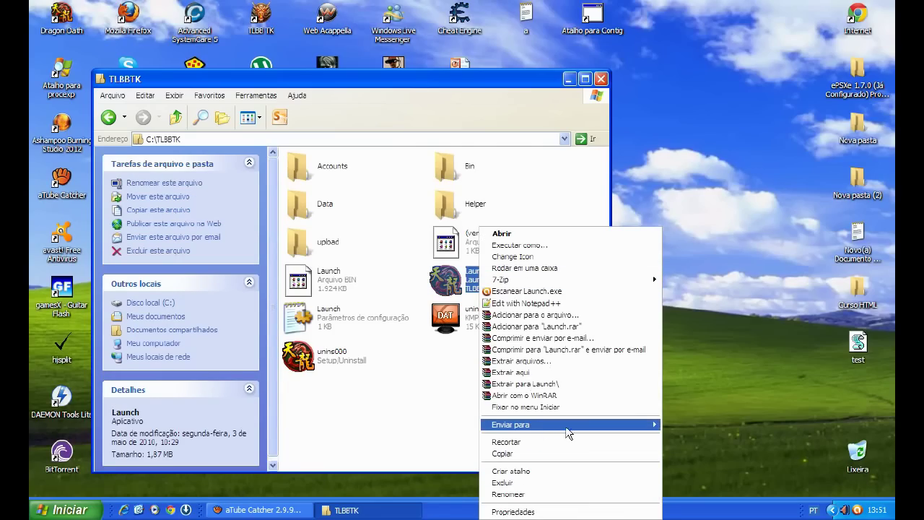
mouse_move(650, 431)
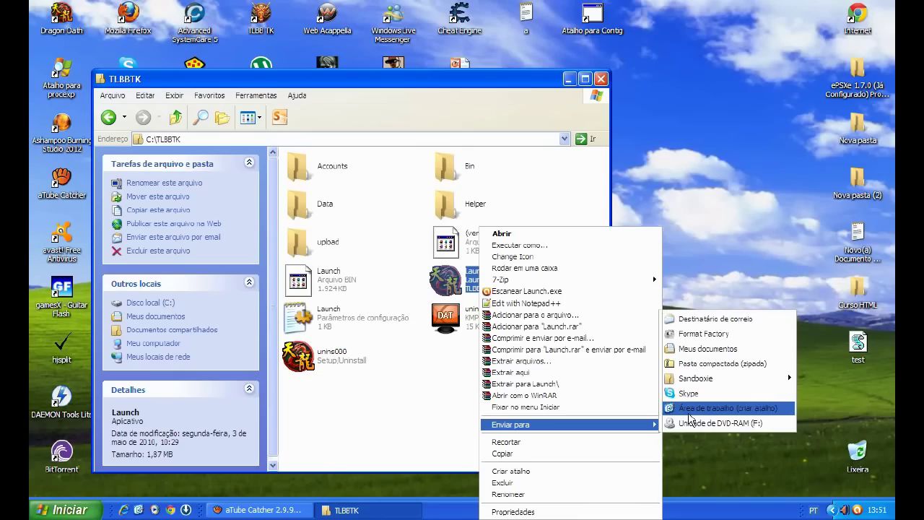
click(685, 341)
click(601, 78)
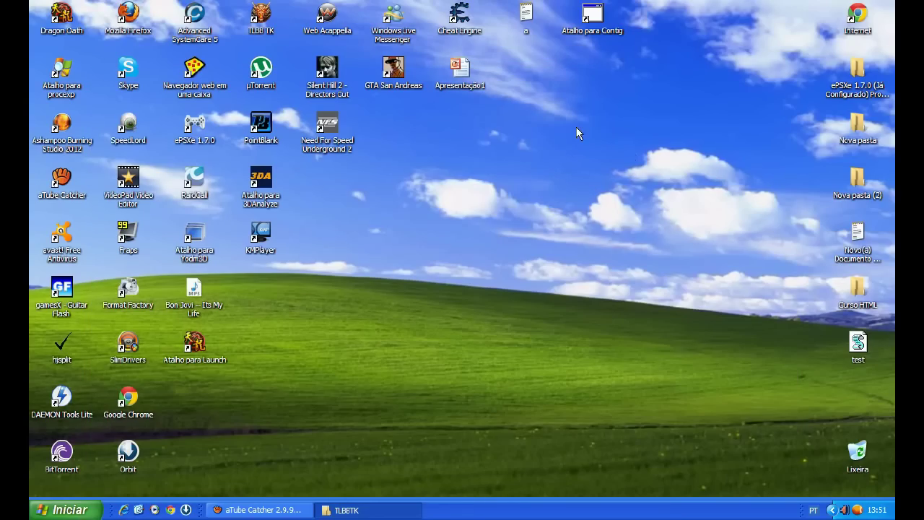
drag(190, 344, 316, 220)
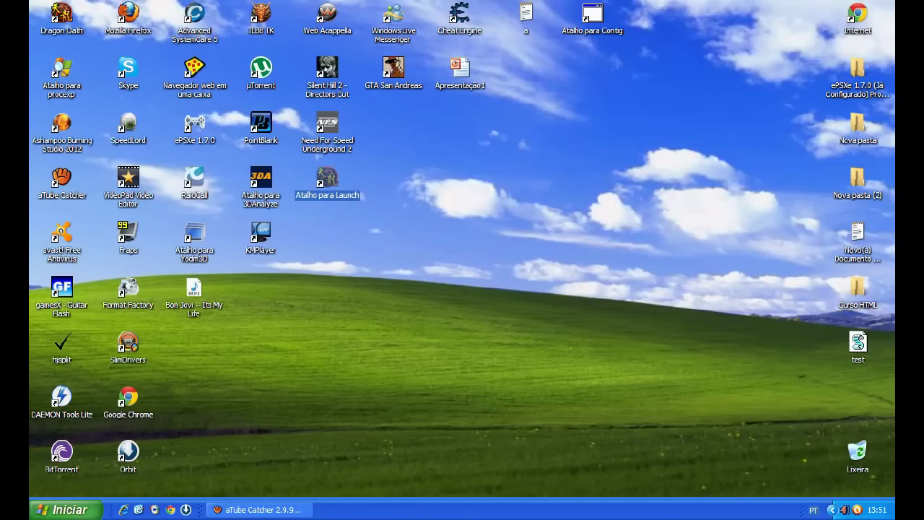
Open the game launcher from the Atalho para Launch shortcut and start the game.
click(323, 188)
double_click(323, 186)
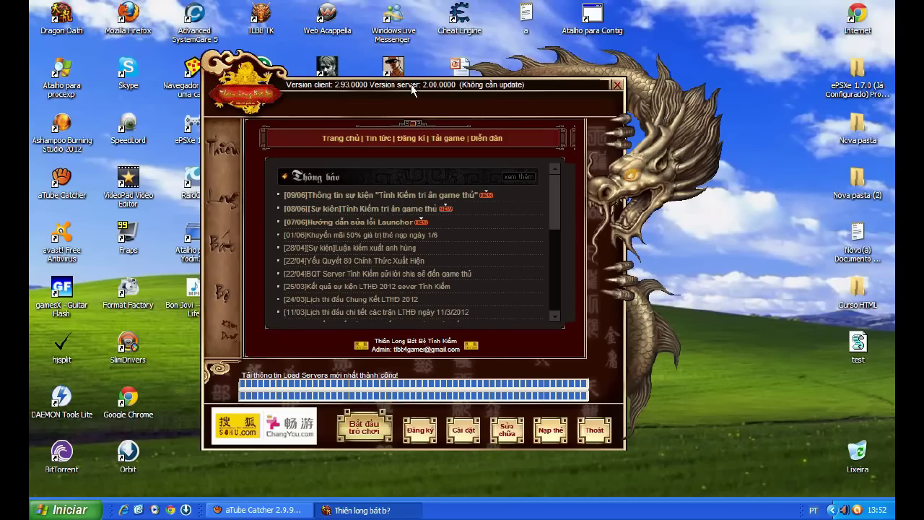
drag(372, 86, 382, 91)
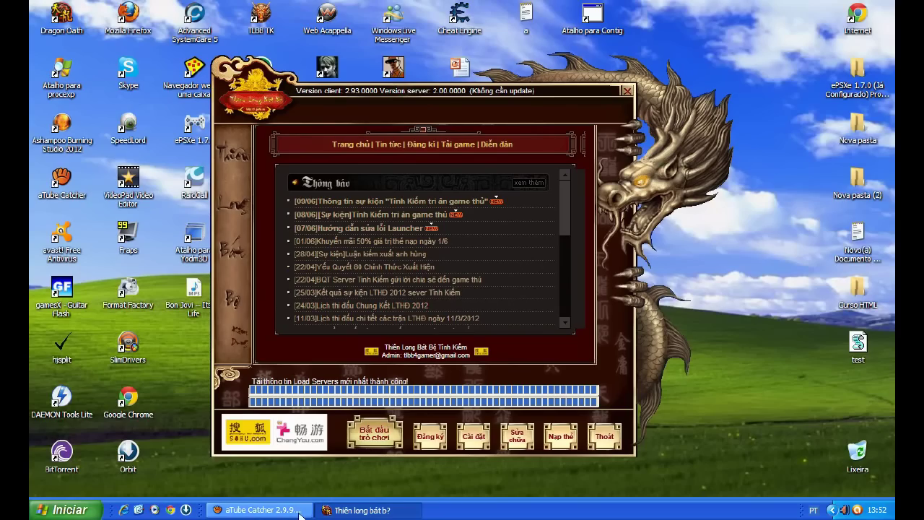
click(380, 450)
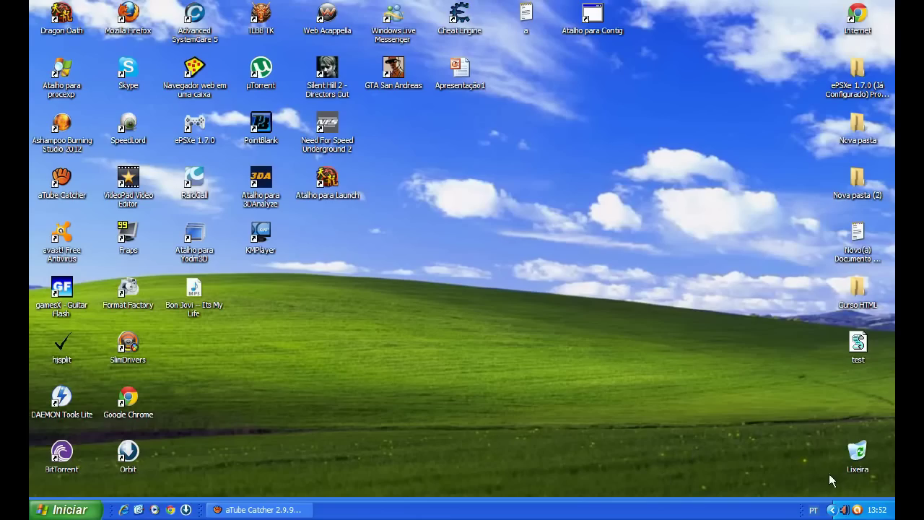
click(326, 195)
click(368, 314)
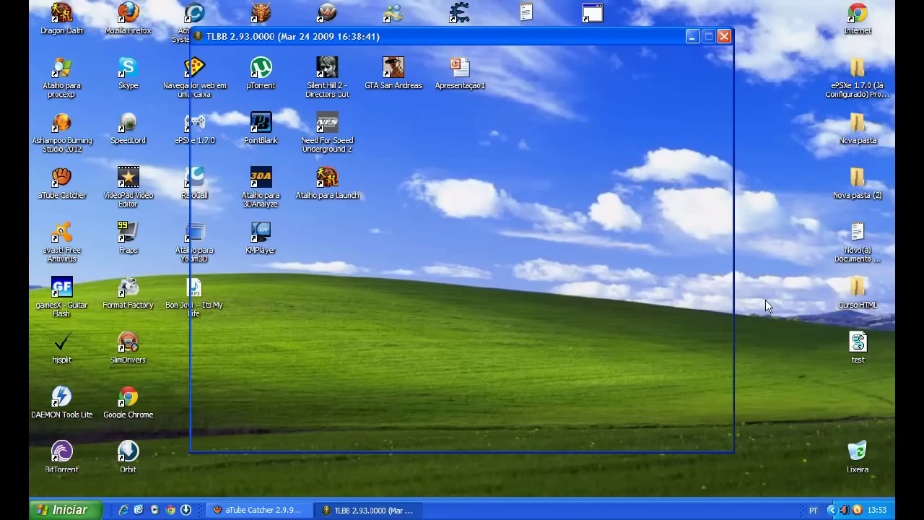
click(243, 509)
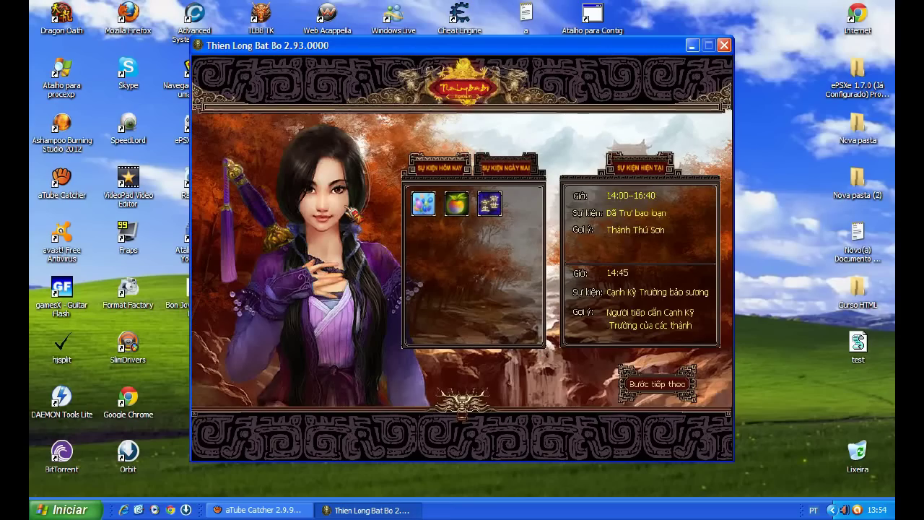
Proceed from the event screen to the server list and enter the Nhất Kiếm server of Tinh Kiếm.
click(654, 386)
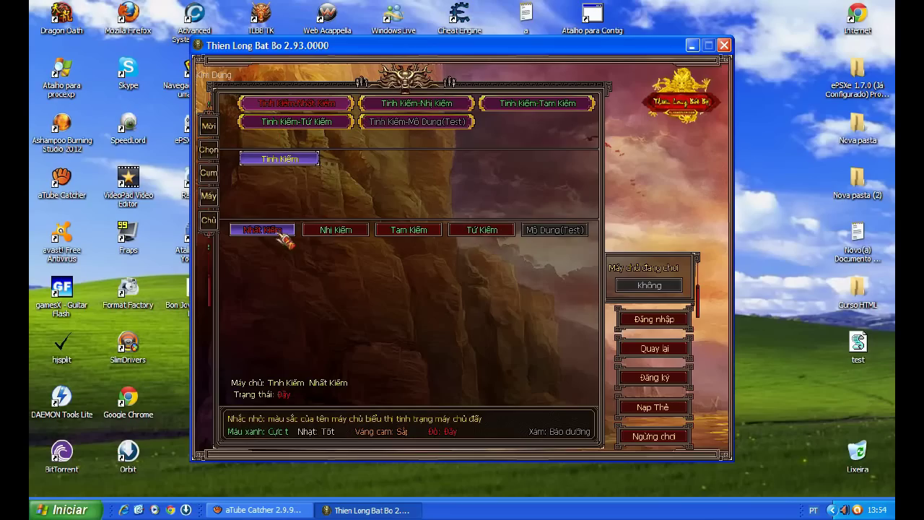
click(655, 347)
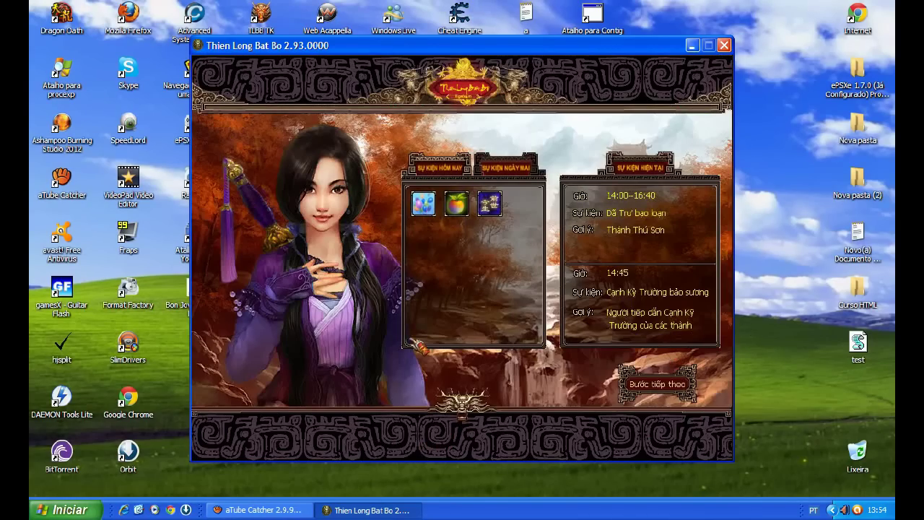
click(655, 384)
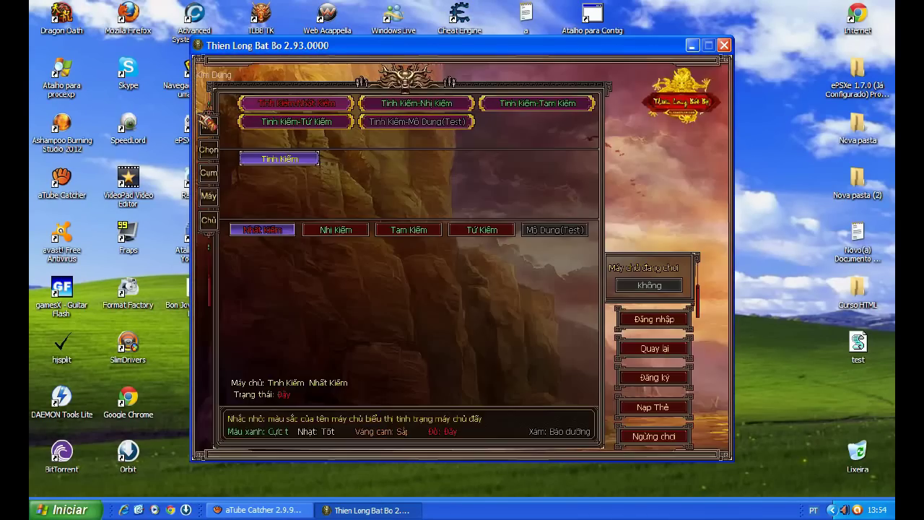
double_click(261, 231)
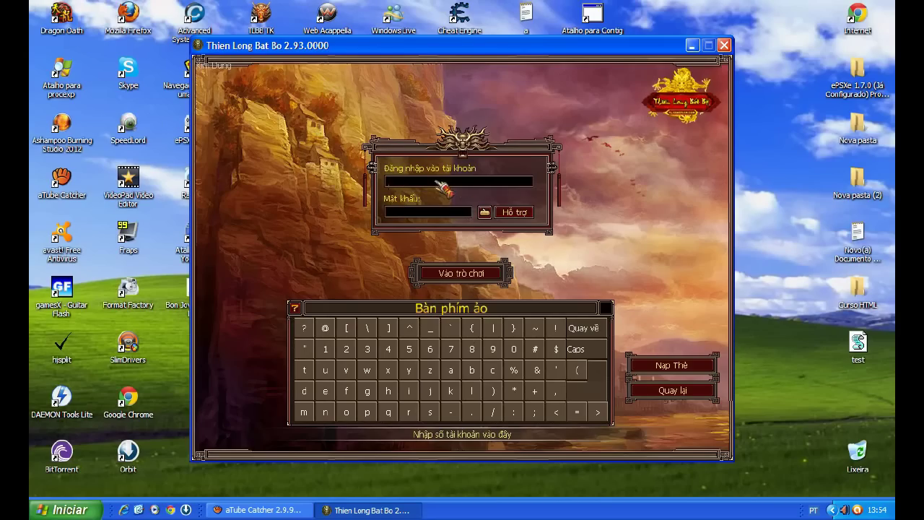
Check the login form's password field, return to the server list and close the game.
click(436, 218)
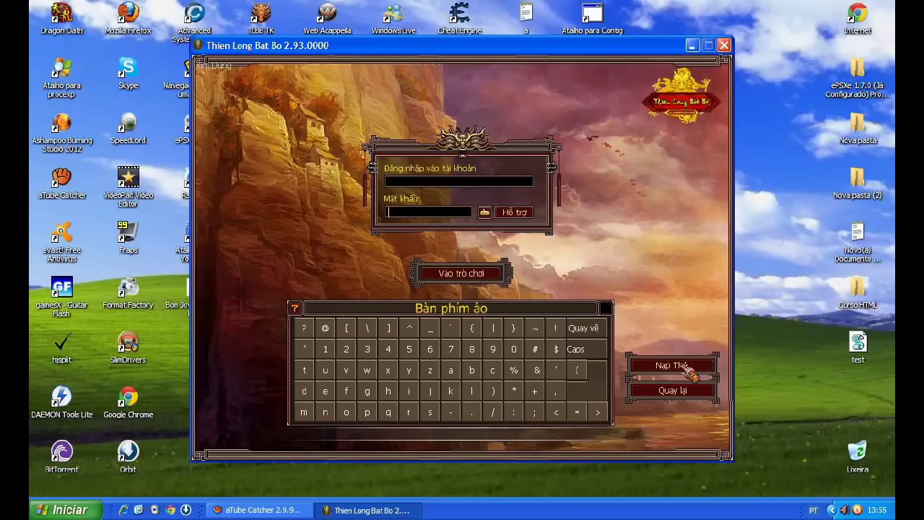
click(660, 393)
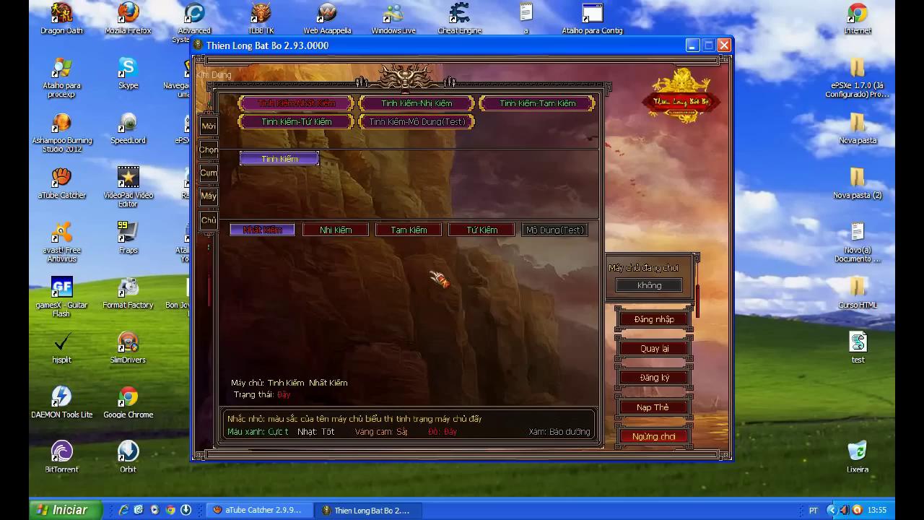
key(alt+F4)
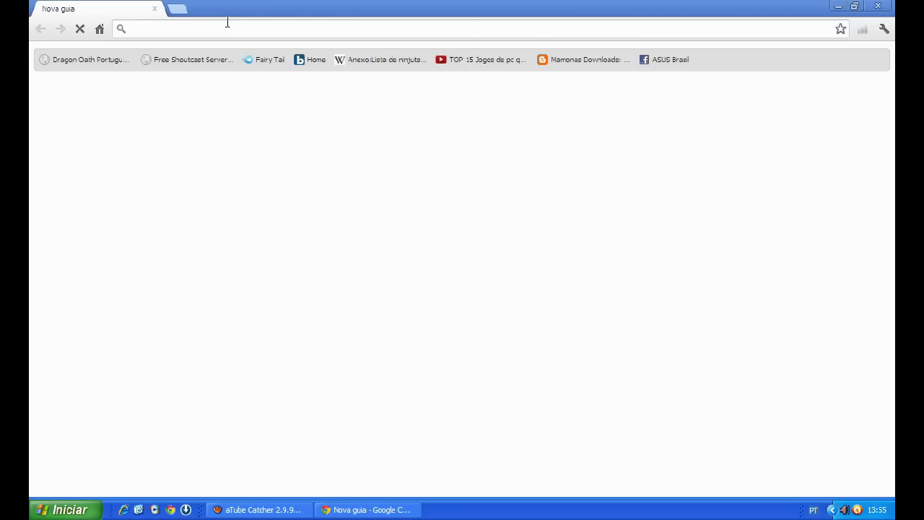
Open the Guild Akatsuke blog at guildakatsuke.blogspot.com and follow the Registrar link in the TLBB TK Tokens Free post.
text(g)
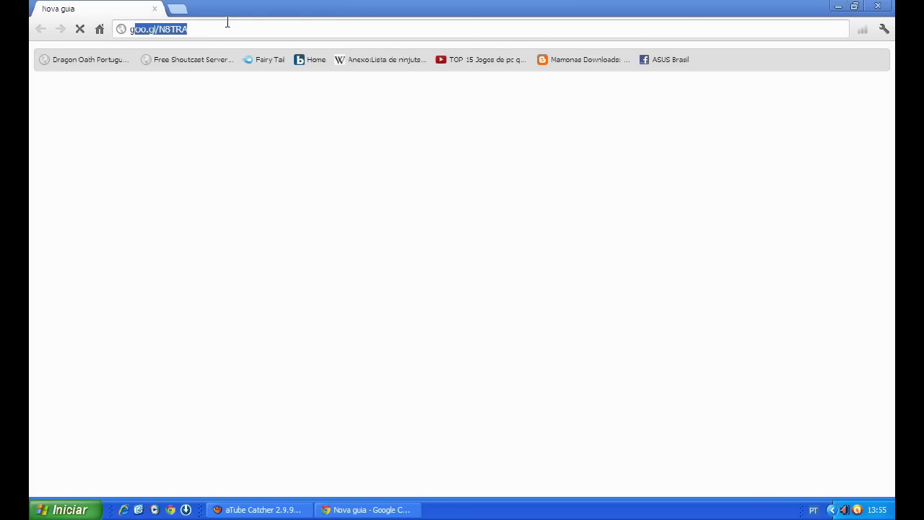
text(u)
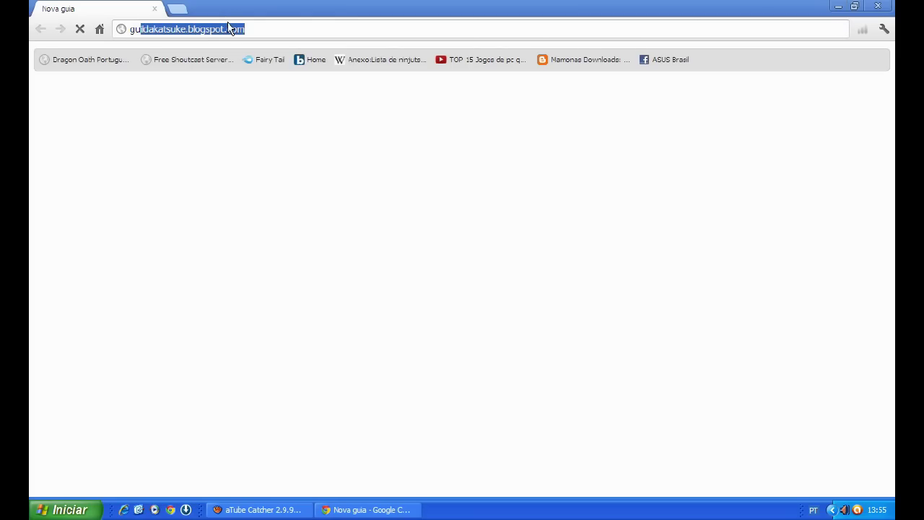
key(Return)
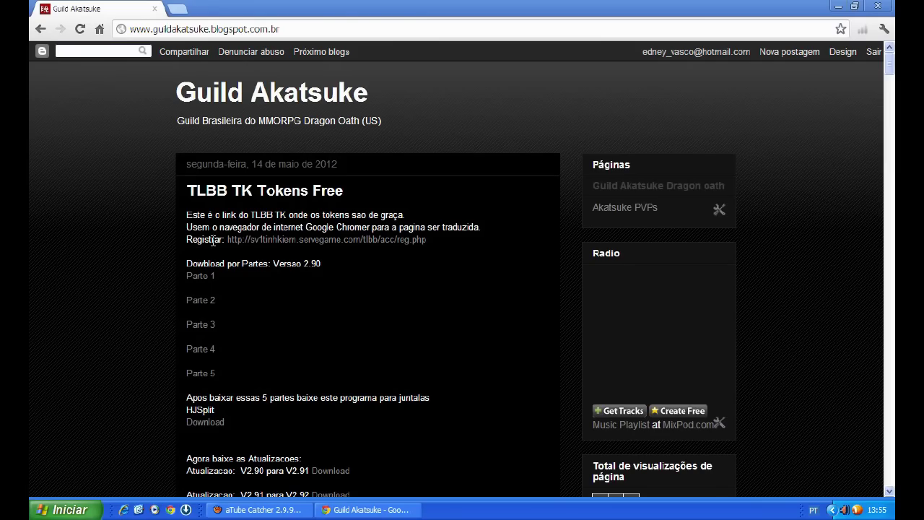
click(325, 245)
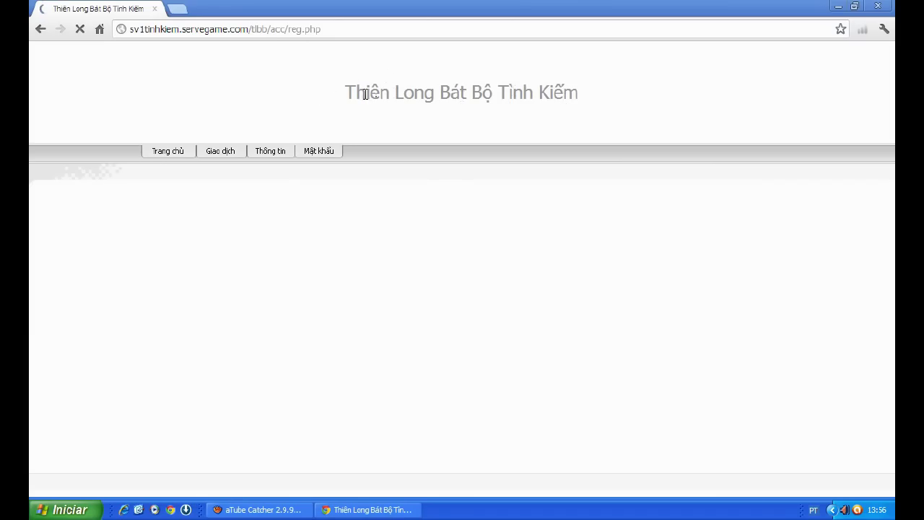
drag(348, 90, 494, 92)
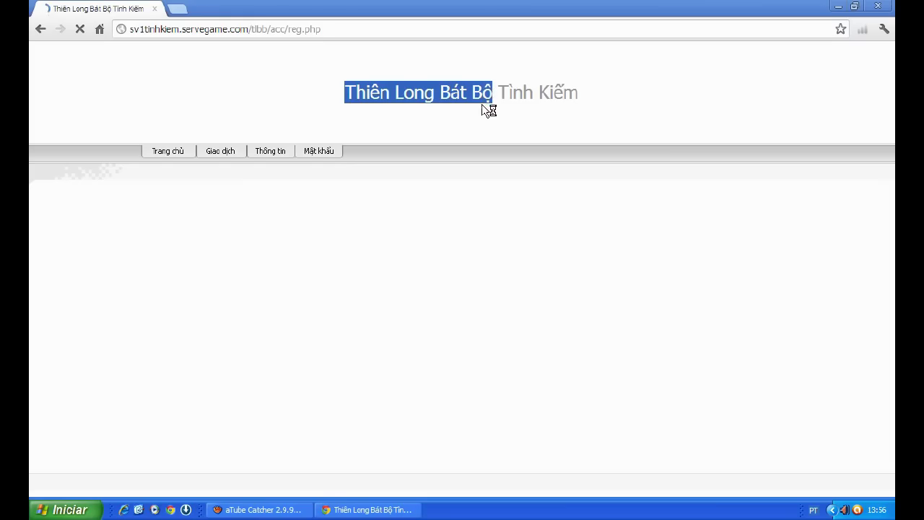
click(480, 103)
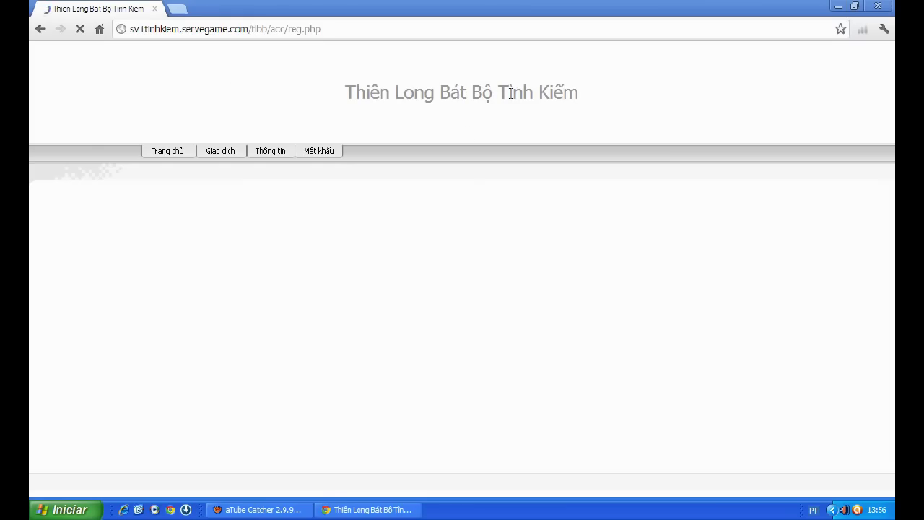
drag(508, 91, 616, 90)
click(570, 94)
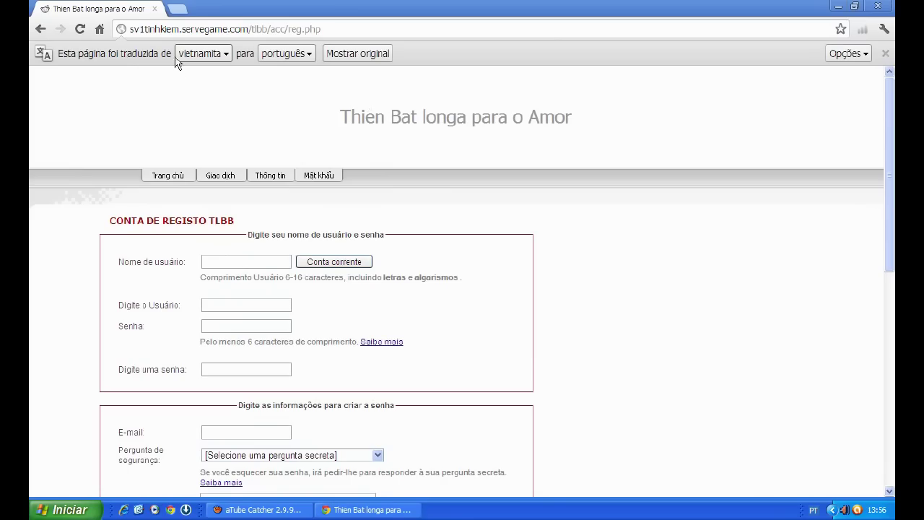
Dismiss the translation notice and go through the username, repeated username, password and repeated password fields of the registration form.
click(885, 54)
click(219, 236)
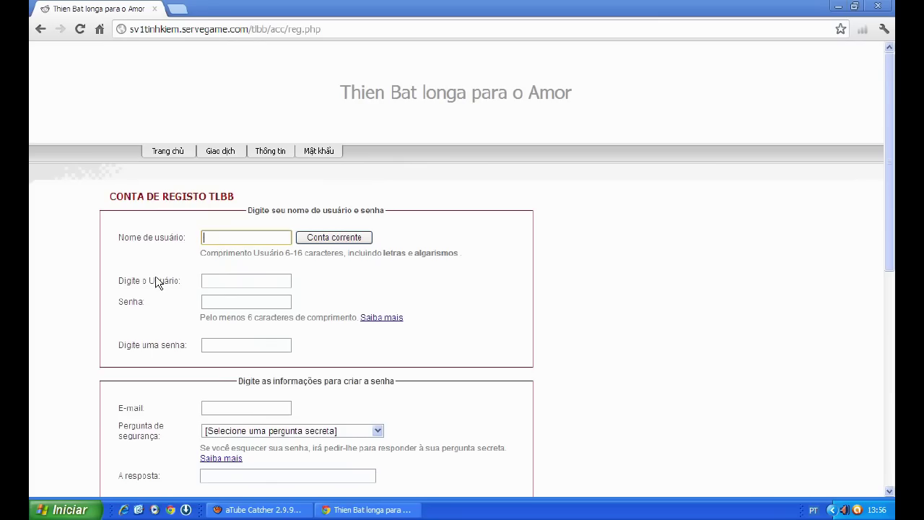
click(212, 281)
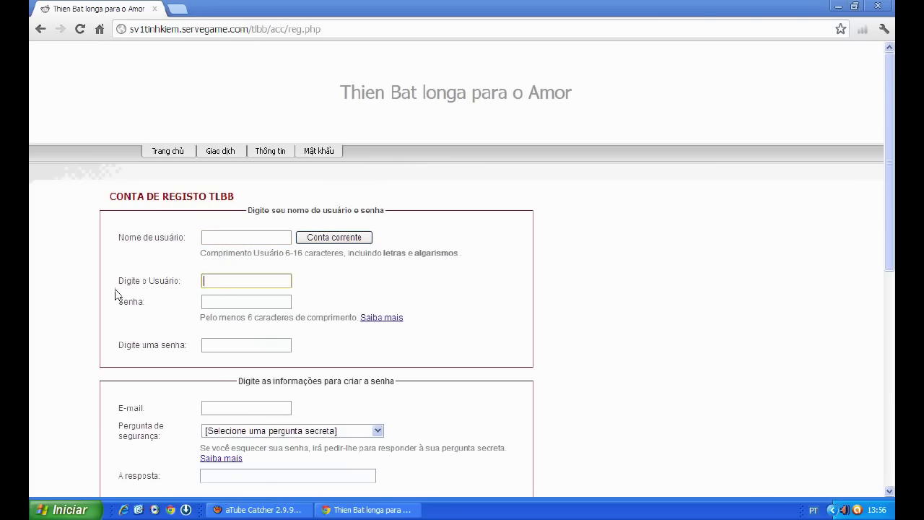
click(214, 241)
click(226, 282)
click(223, 305)
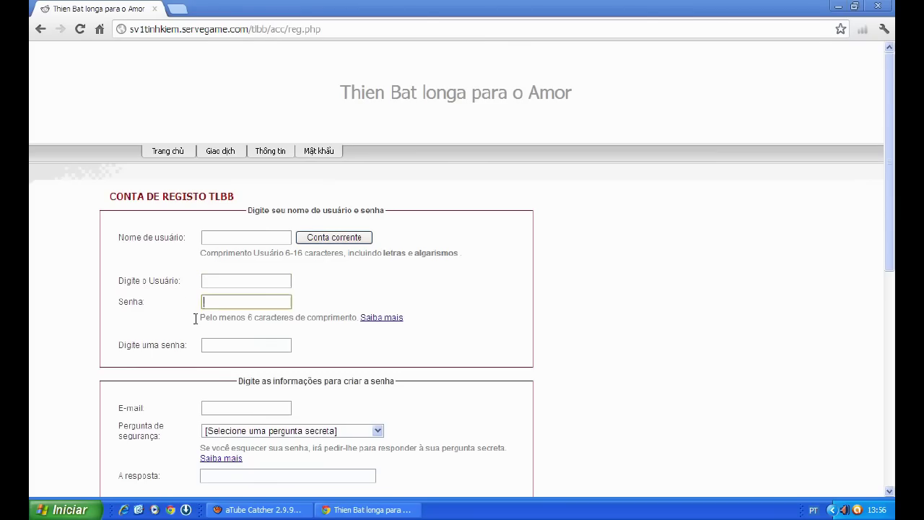
click(266, 344)
Go through the e-mail field, the list of security questions and the answer field without filling them in.
scroll(484, 295, down, 2)
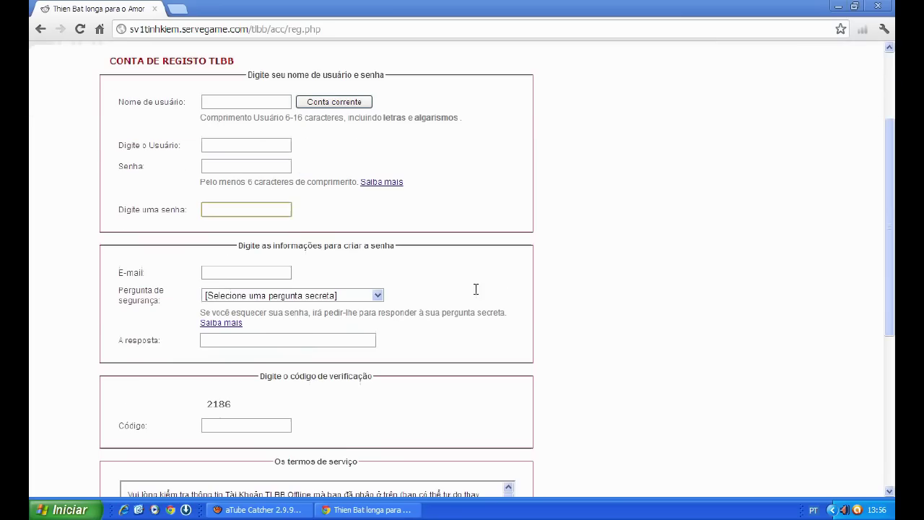
click(233, 274)
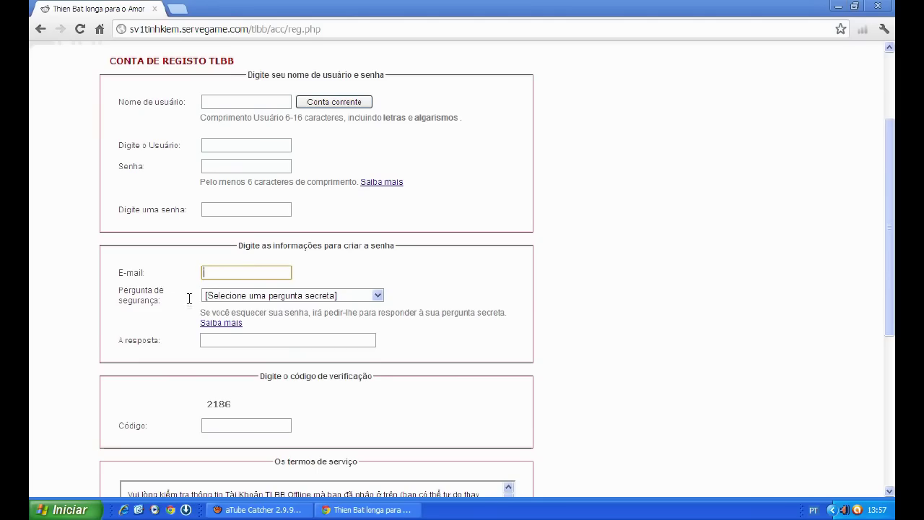
click(266, 296)
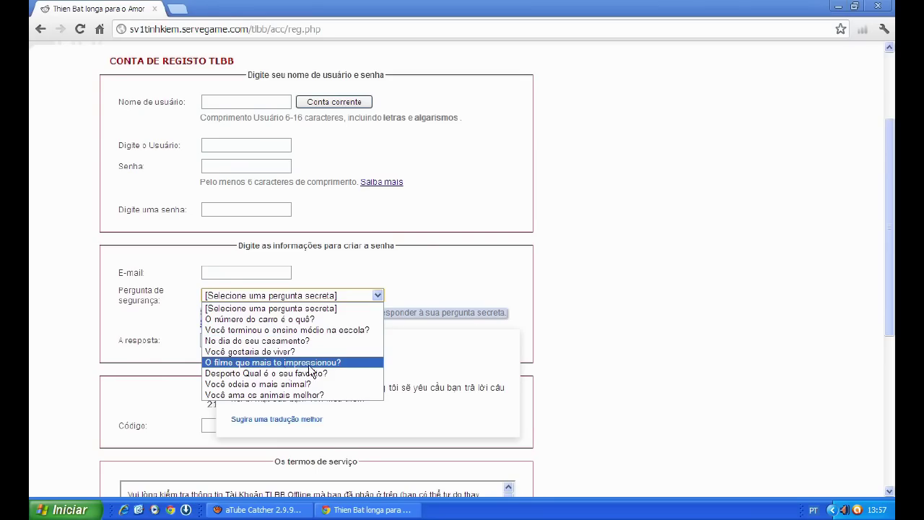
click(177, 297)
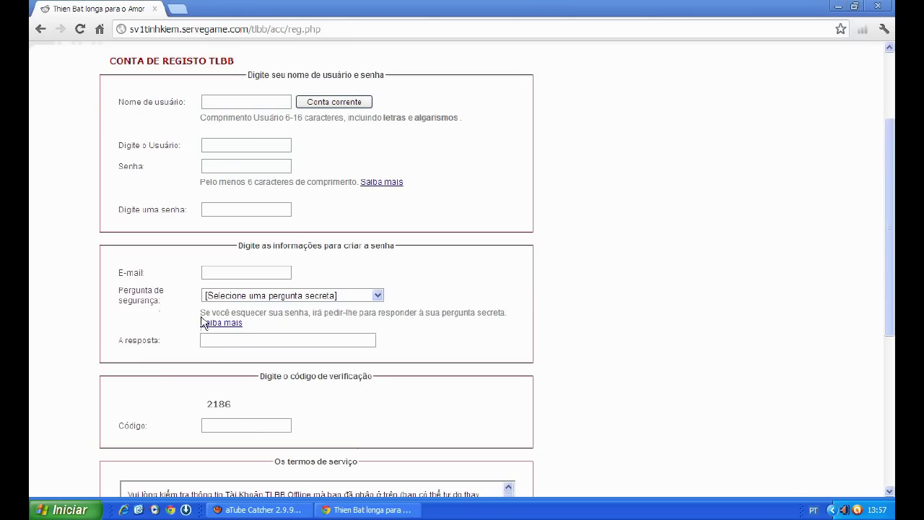
click(242, 344)
Examine the verification code section, locating the displayed code and the field in which it has to be entered.
scroll(171, 323, down, 2)
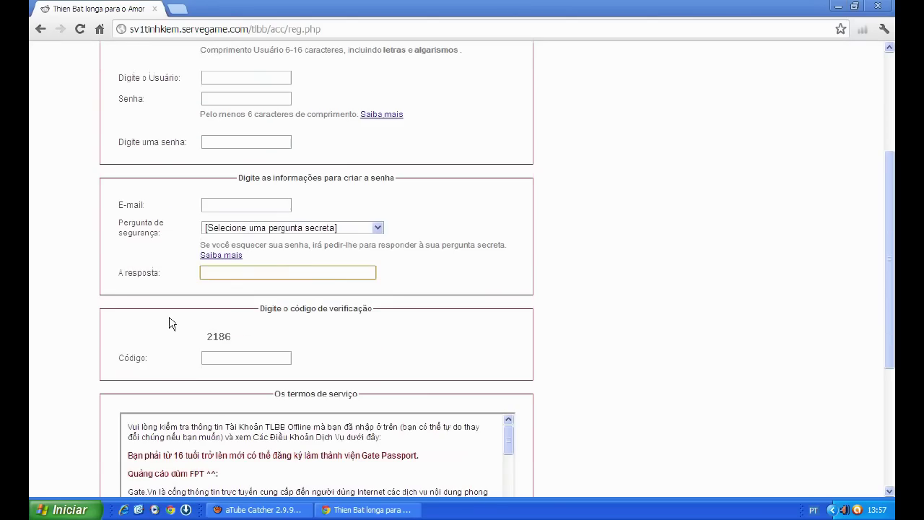
click(234, 356)
scroll(224, 325, down, 4)
click(208, 200)
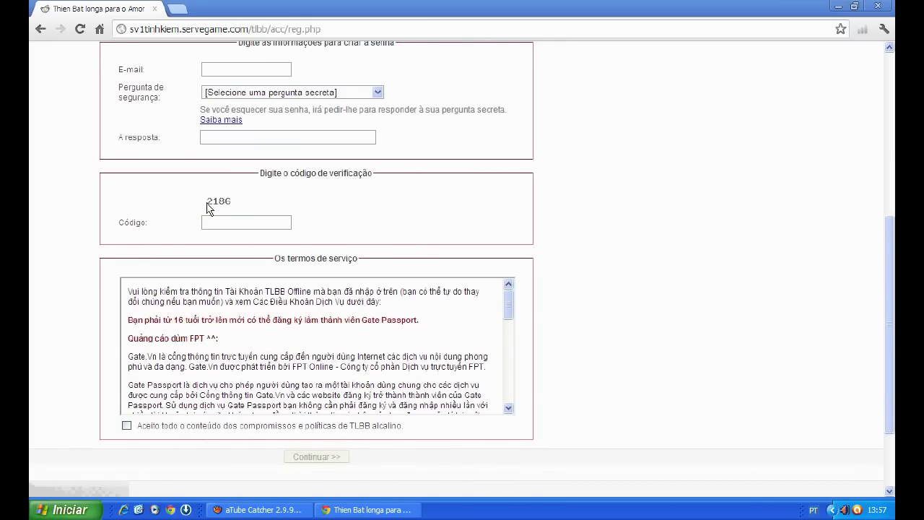
click(218, 223)
Accept the terms of service, try to continue the registration with the blank form and close the browser.
click(126, 425)
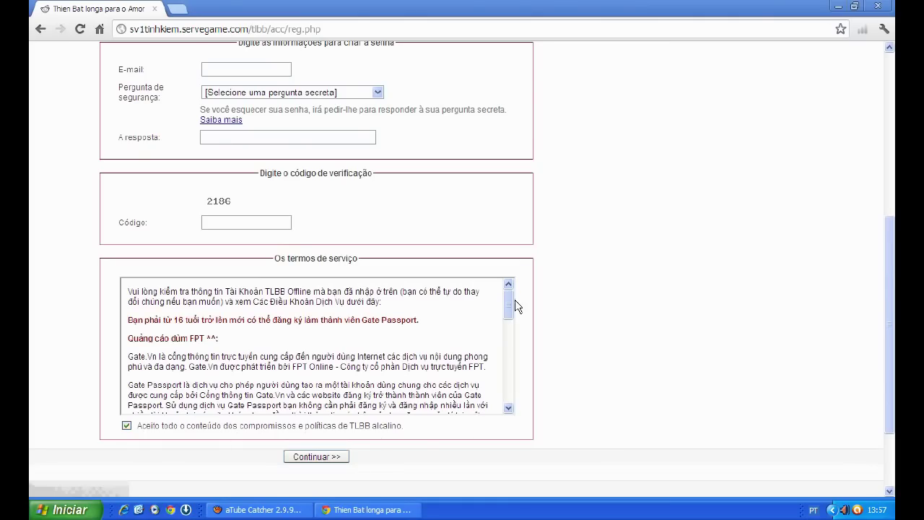
drag(509, 303, 553, 334)
click(315, 457)
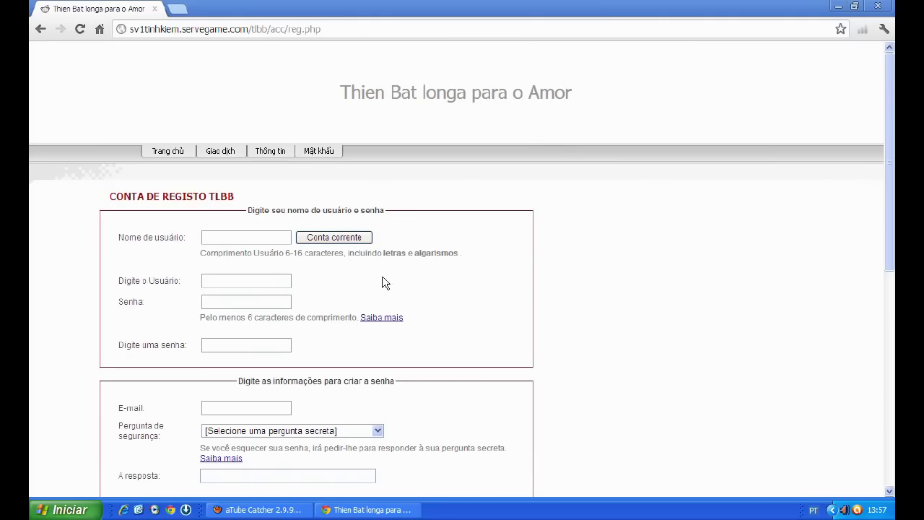
click(265, 236)
click(878, 6)
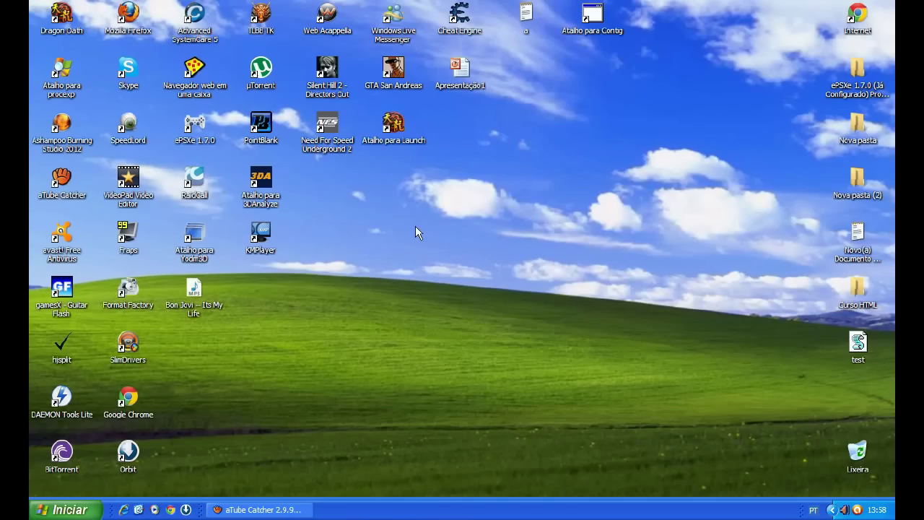
drag(416, 173, 470, 185)
click(426, 191)
drag(413, 179, 380, 118)
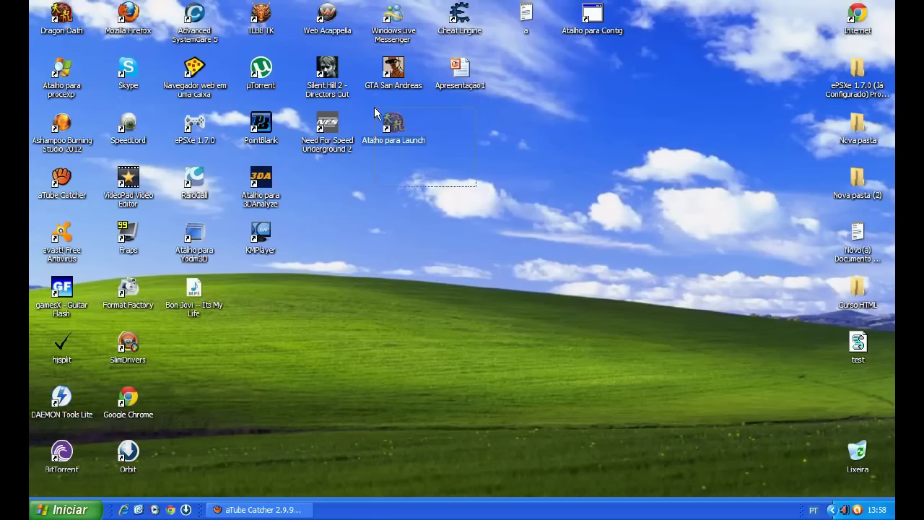
drag(458, 183, 451, 136)
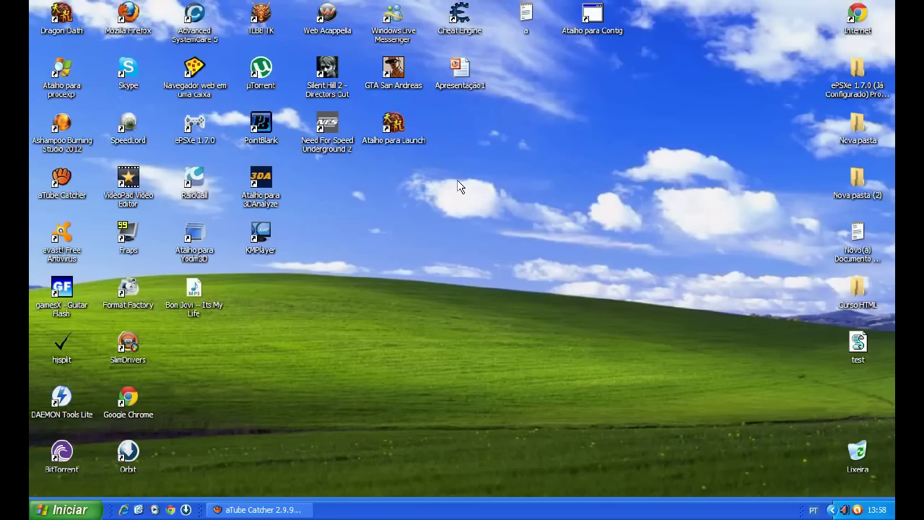
drag(484, 175, 374, 239)
drag(356, 334, 745, 399)
drag(471, 216, 699, 416)
drag(519, 286, 678, 424)
drag(568, 206, 383, 385)
drag(585, 198, 376, 339)
mouse_move(511, 346)
mouse_down()
mouse_move(507, 352)
mouse_move(514, 346)
mouse_up()
drag(337, 310, 819, 474)
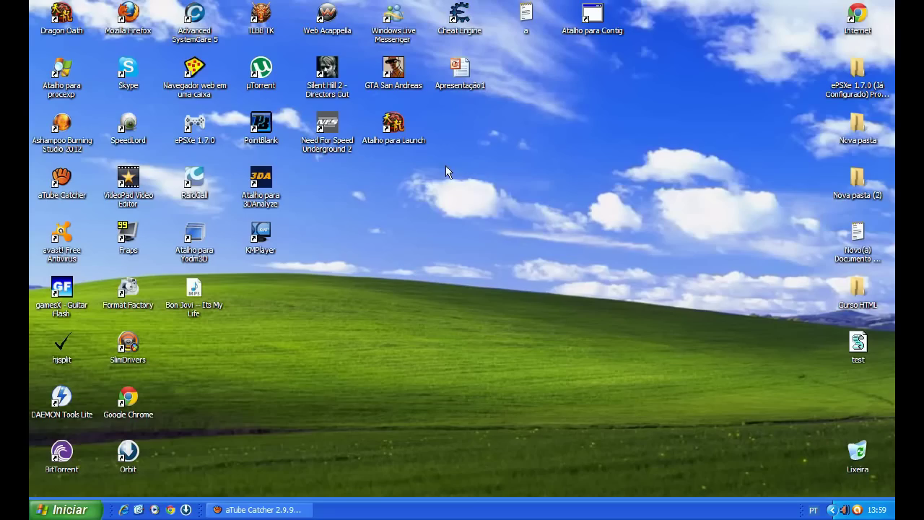